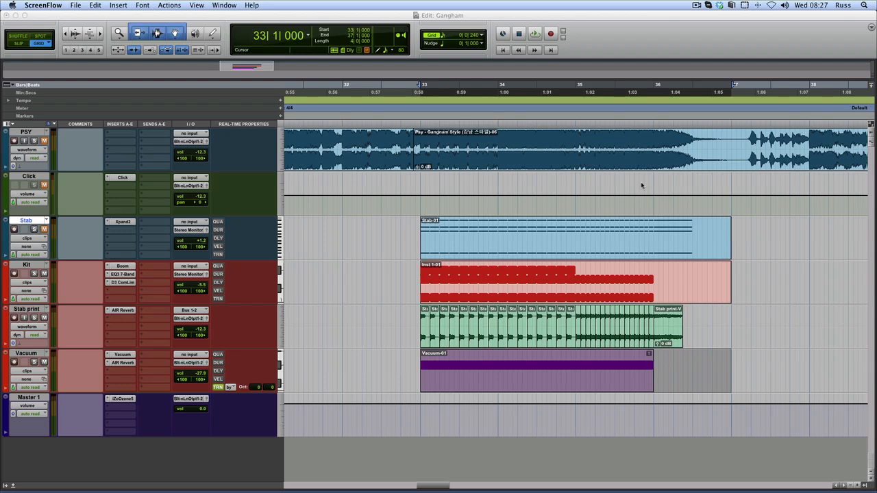
Play back the full arrangement from bar 33 together with the PSY reference track
{"action": "left_click", "coordinate": [677, 58]}
{"action": "key", "text": "space"}
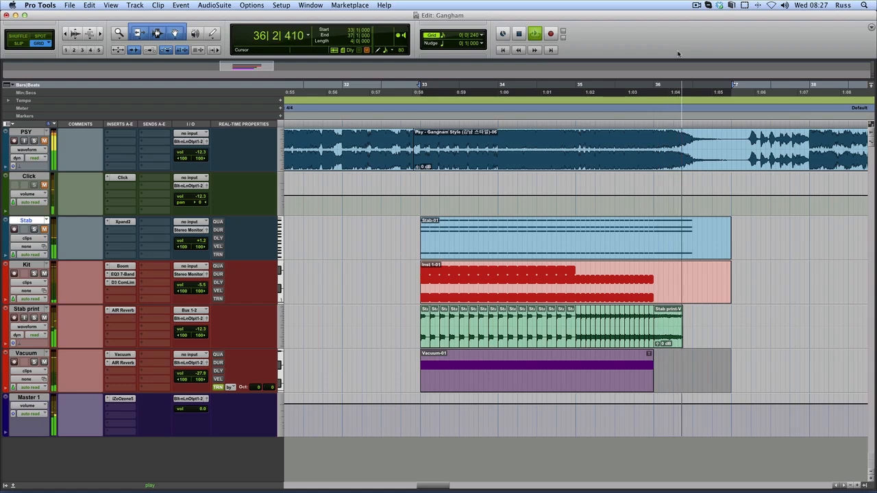
{"action": "key", "text": "space"}
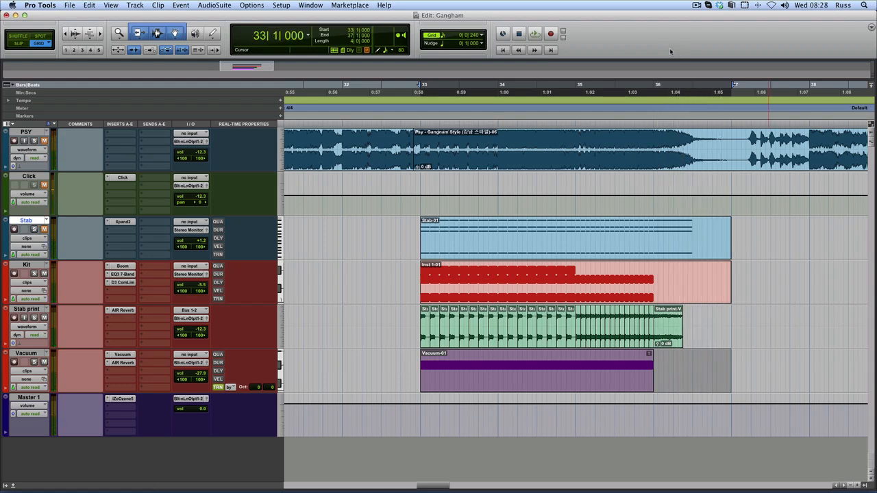
Solo the Kit track, open its Boom drum instrument and audition the drum part from bar 33
{"action": "left_click", "coordinate": [34, 274]}
{"action": "key", "text": "space"}
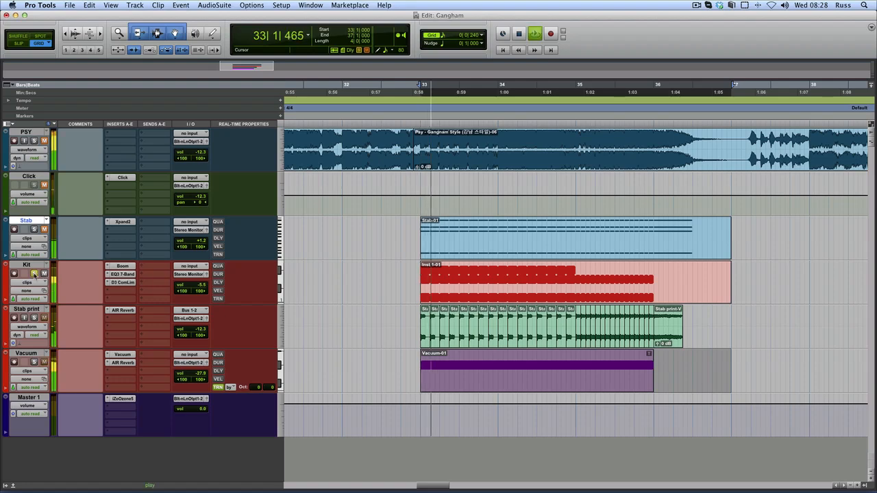
{"action": "left_click", "coordinate": [122, 267]}
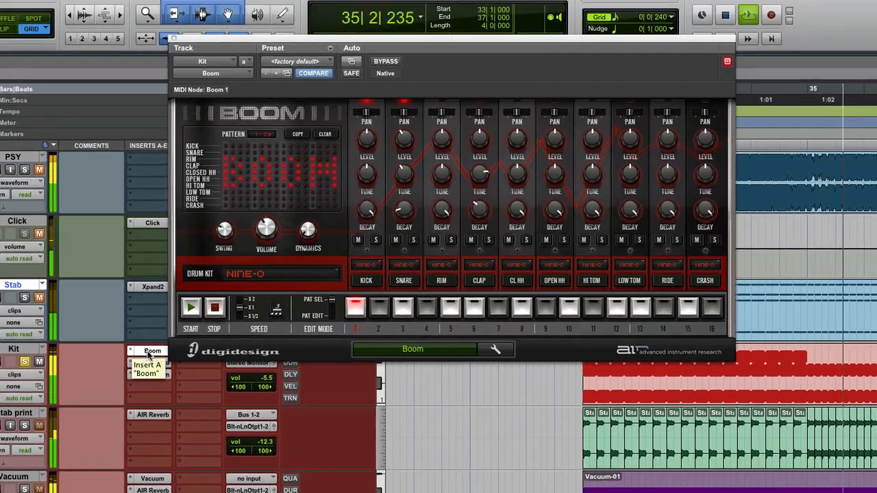
{"action": "key", "text": "space"}
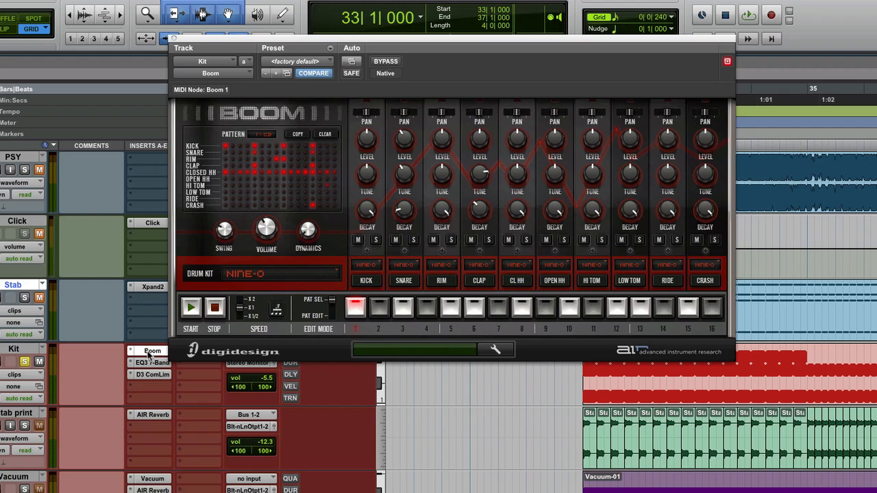
{"action": "key", "text": "space"}
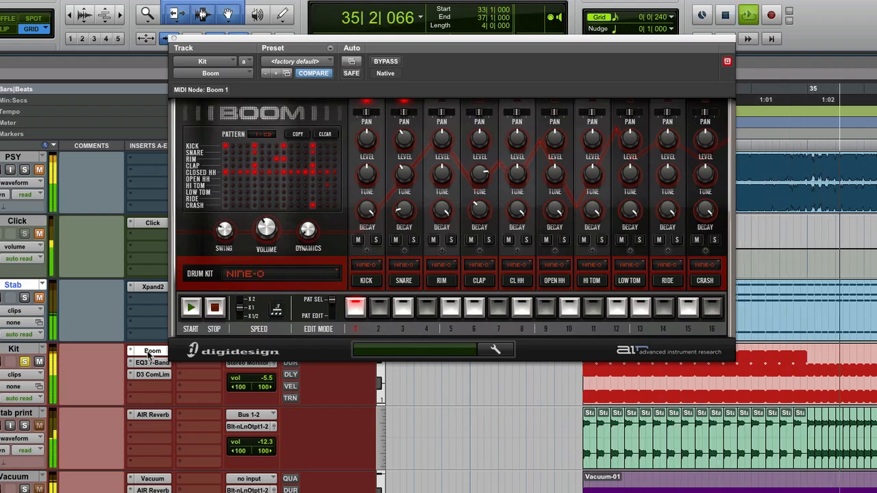
{"action": "key", "text": "space"}
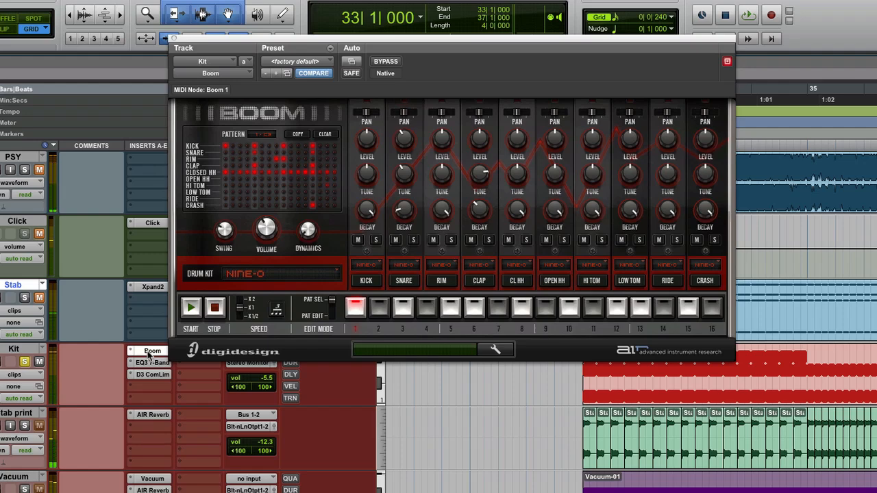
Solo the Stab print track in place of Kit and audition it from bar 33
{"action": "scroll", "coordinate": [150, 354], "scroll_direction": "left", "scroll_amount": 10}
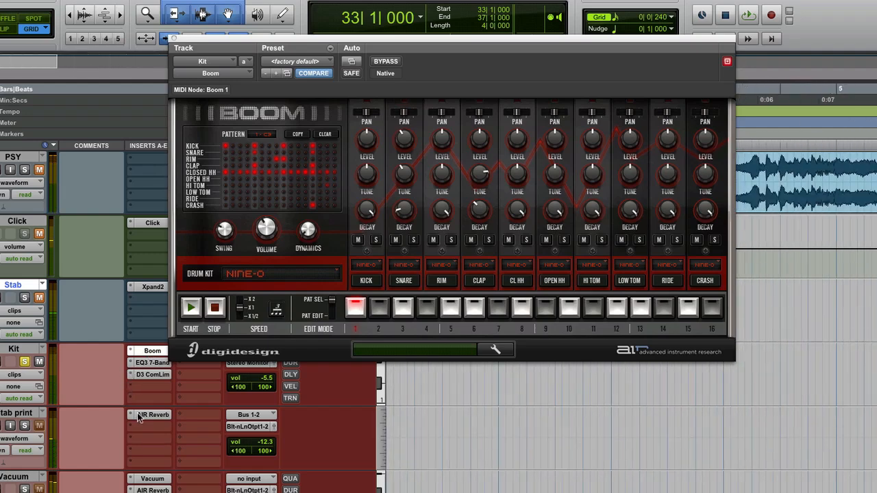
{"action": "scroll", "coordinate": [343, 487], "scroll_direction": "right", "scroll_amount": 10}
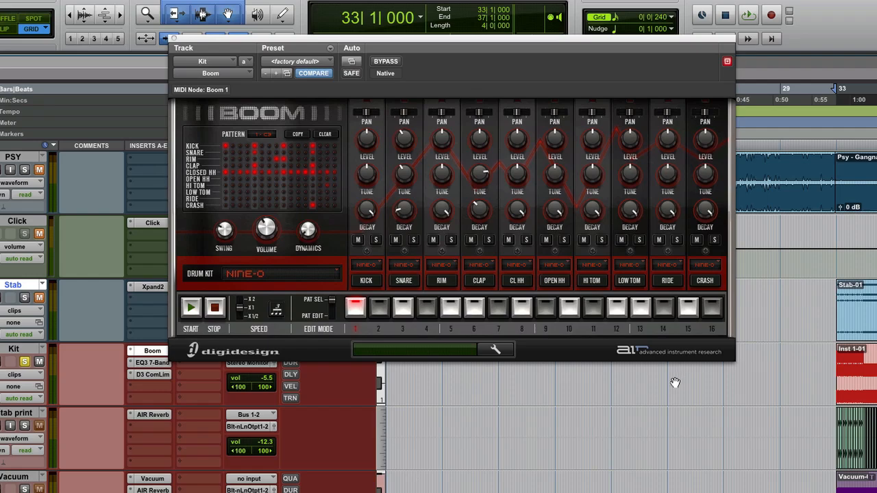
{"action": "left_click", "coordinate": [869, 337]}
{"action": "key", "text": "t"}
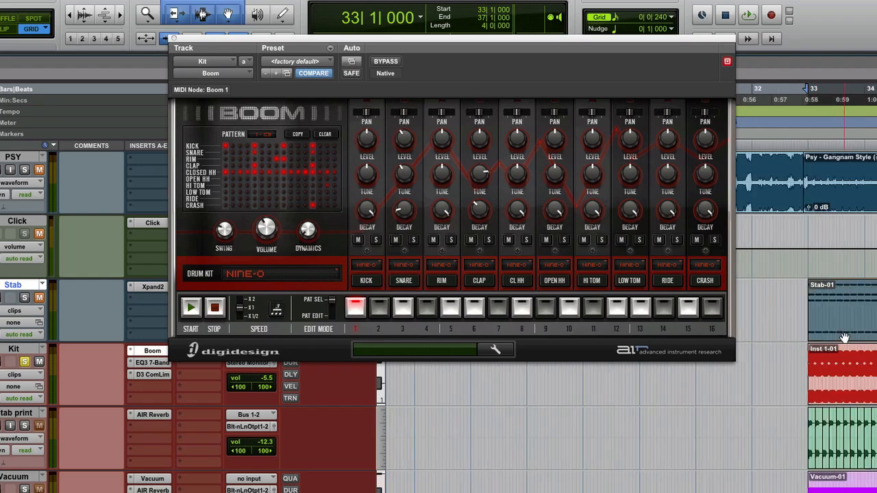
{"action": "key", "text": "t"}
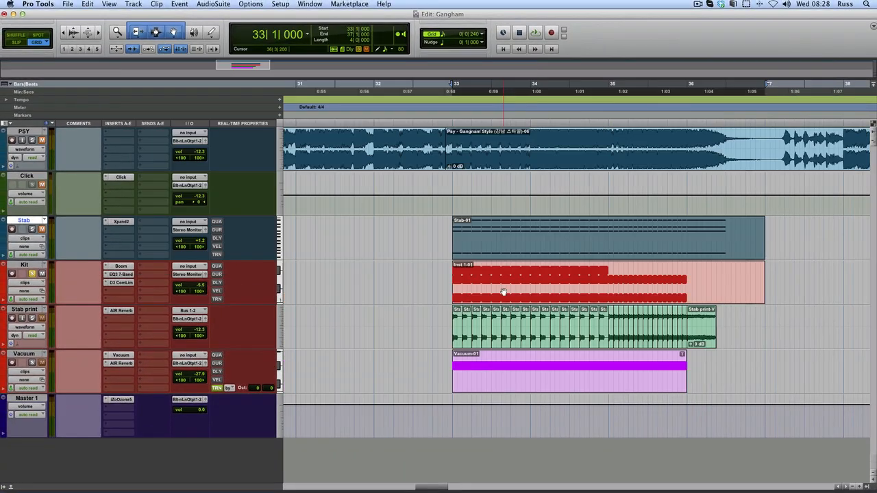
{"action": "left_click", "coordinate": [32, 318]}
{"action": "key", "text": "space"}
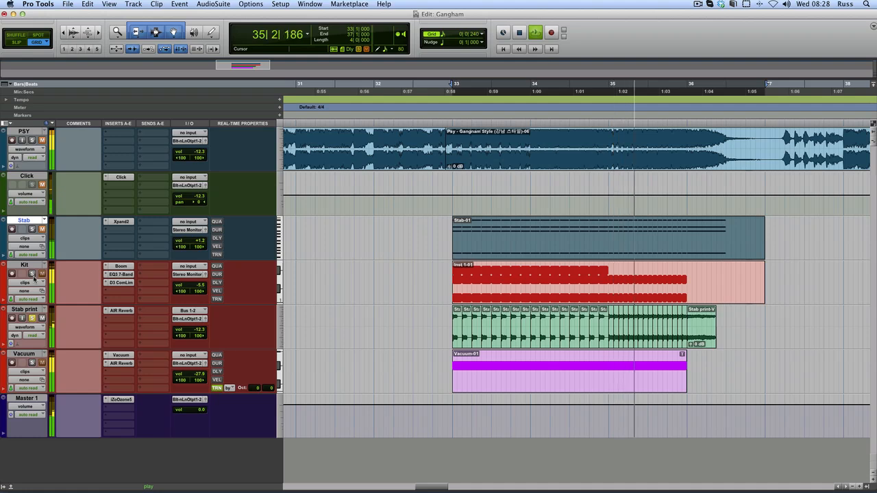
{"action": "key", "text": "space"}
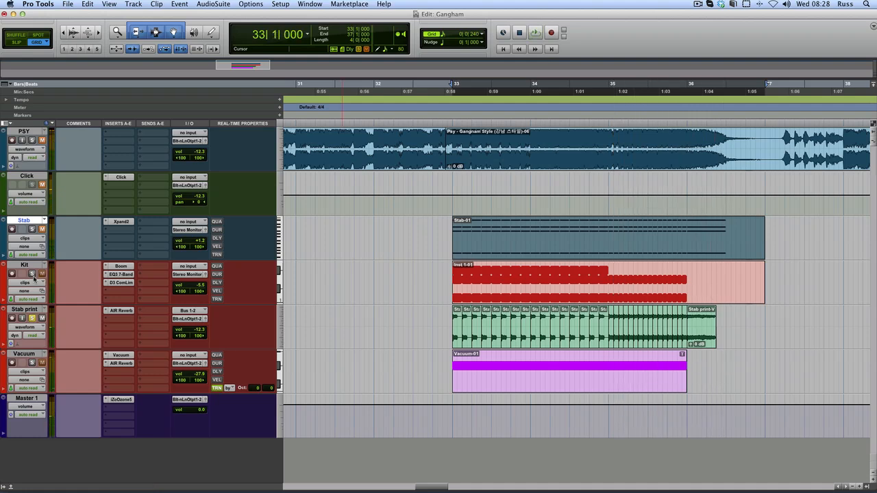
Open Xpand2 on the Stab track and examine part A's Nico Super Saw Basic patch, its 027 Basics category and its smart knobs
{"action": "left_click", "coordinate": [31, 274]}
{"action": "left_click", "coordinate": [126, 223]}
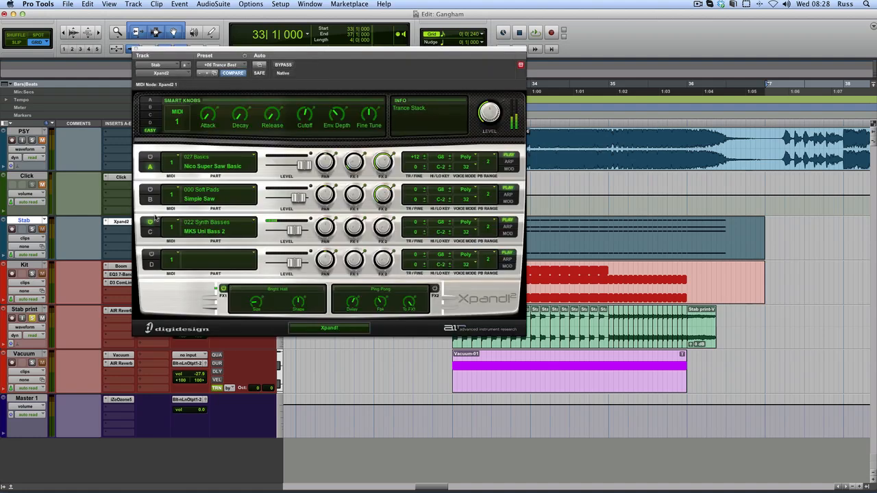
{"action": "left_click", "coordinate": [205, 170]}
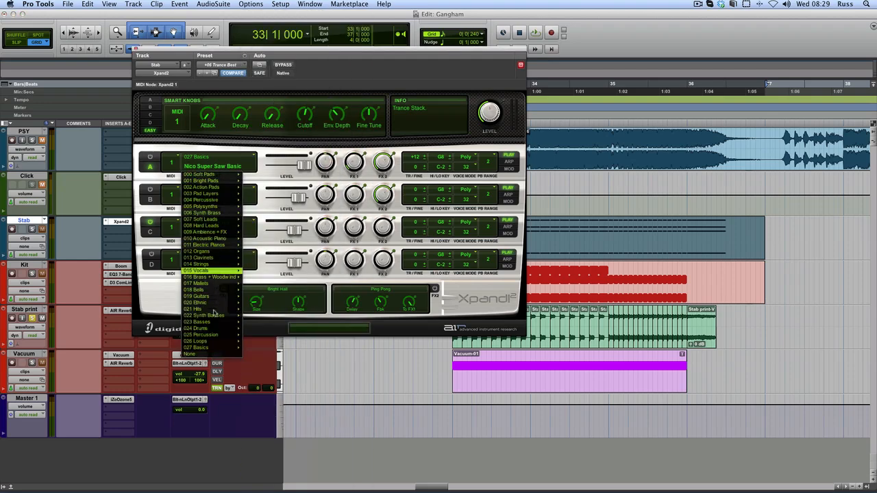
{"action": "mouse_move", "coordinate": [212, 349]}
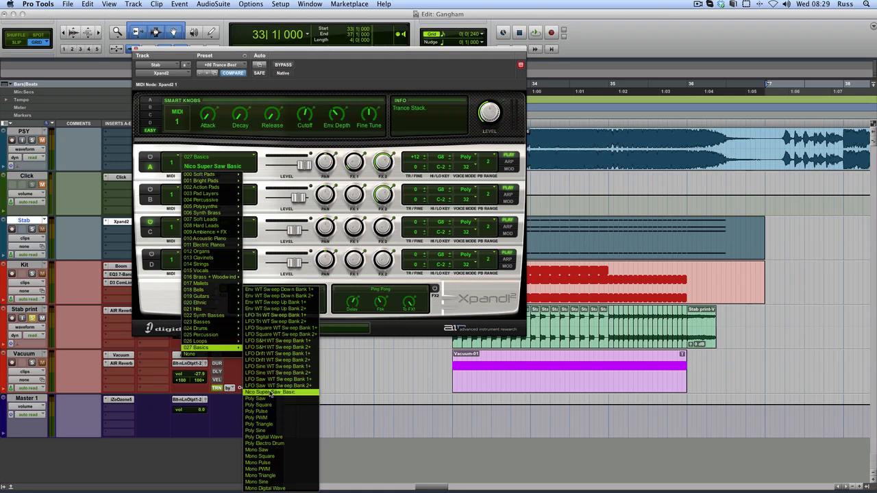
{"action": "left_click", "coordinate": [282, 174]}
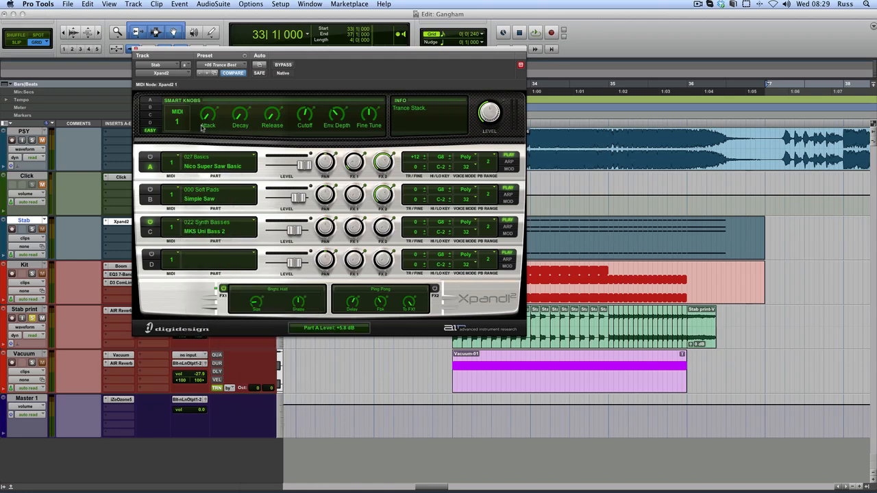
{"action": "left_click", "coordinate": [158, 101]}
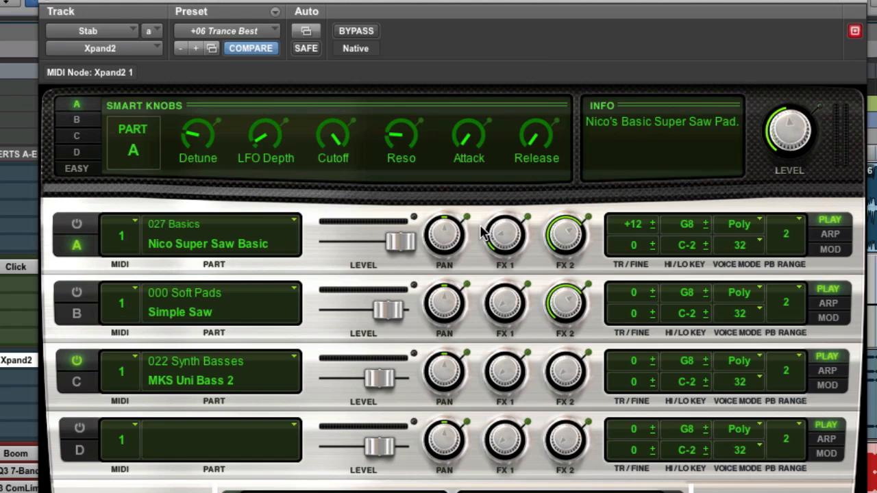
{"action": "left_click_drag", "start_coordinate": [483, 235], "coordinate": [483, 228]}
{"action": "left_click", "coordinate": [48, 2]}
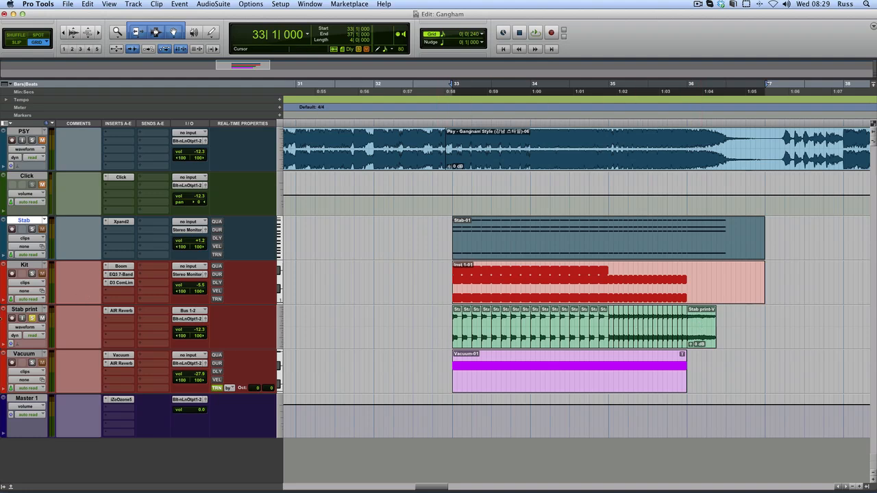
Turn on part A and turn off part C in the Stab track's Xpand2, and audition the track soloed from bar 33
{"action": "left_click", "coordinate": [32, 229]}
{"action": "left_click", "coordinate": [121, 222]}
{"action": "left_click", "coordinate": [150, 221]}
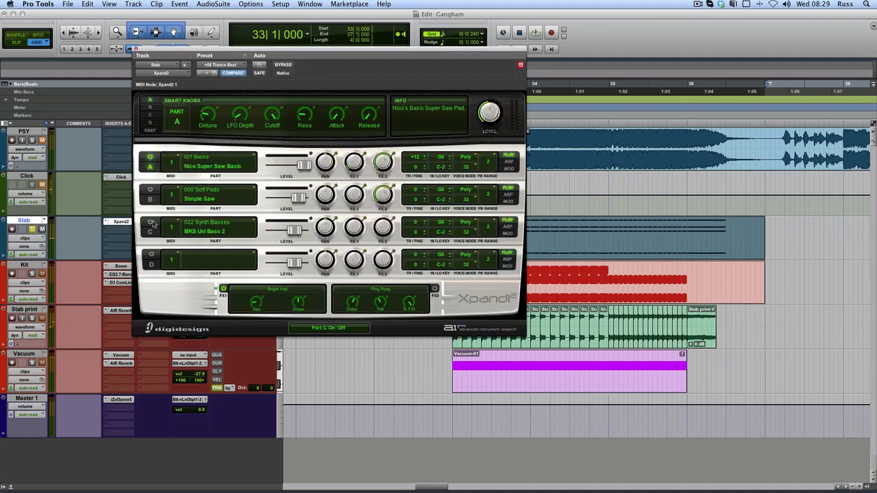
{"action": "left_click", "coordinate": [136, 50]}
{"action": "key", "text": "space"}
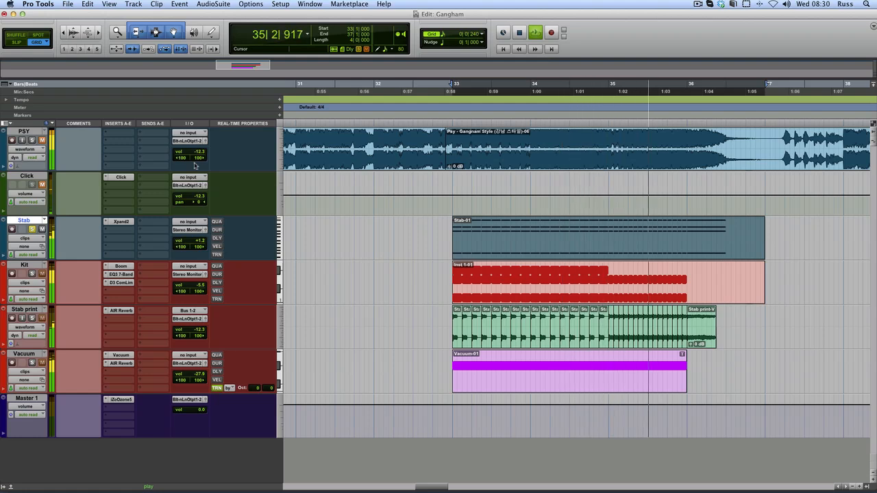
{"action": "key", "text": "space"}
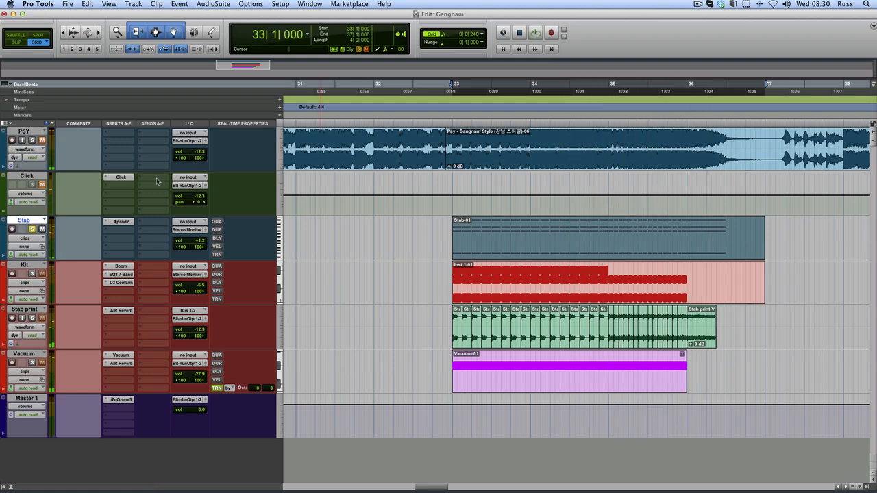
Move the solo from the Stab track to Stab print and play the printed audio from bar 33
{"action": "left_click", "coordinate": [33, 229]}
{"action": "left_click", "coordinate": [32, 318]}
{"action": "key", "text": "space"}
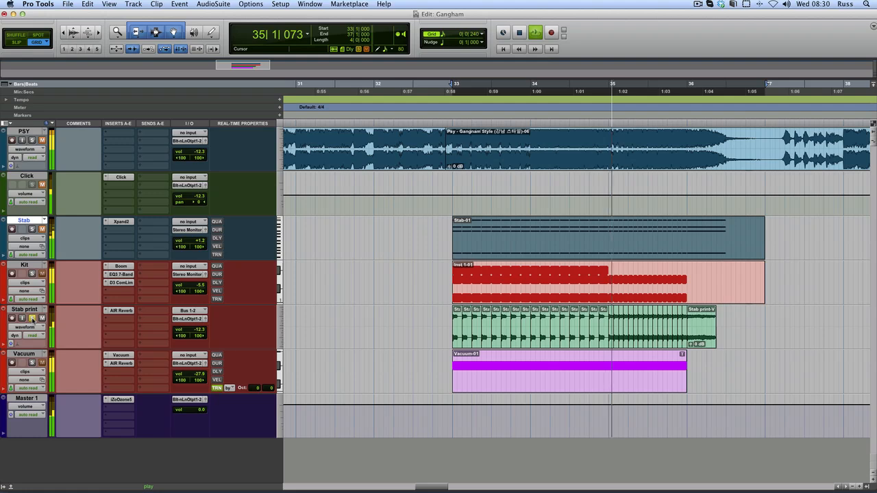
{"action": "key", "text": "space"}
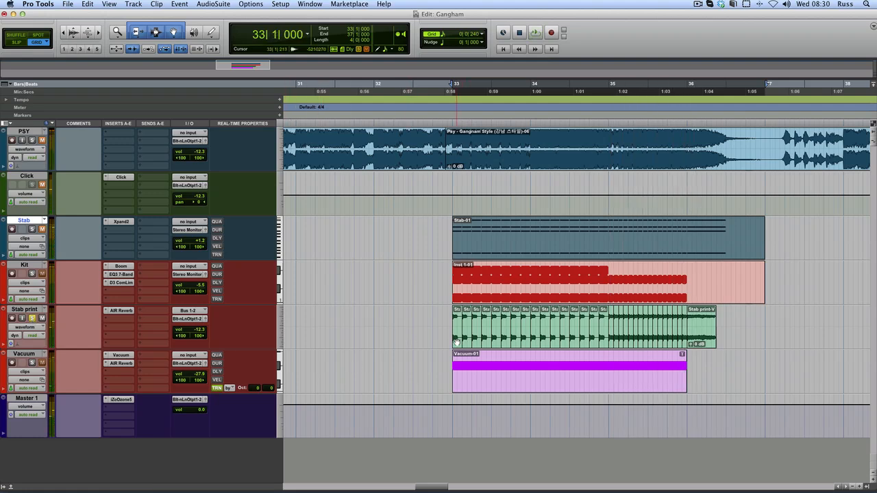
Examine the first short Stab print slice at bar 33 and the final clip at bar 36 by selecting each
{"action": "left_click_drag", "start_coordinate": [457, 341], "coordinate": [462, 330]}
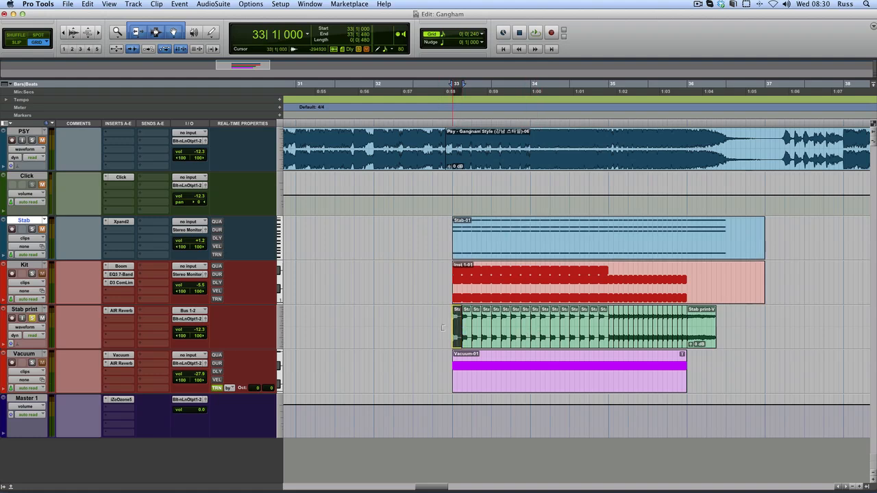
{"action": "left_click", "coordinate": [454, 325]}
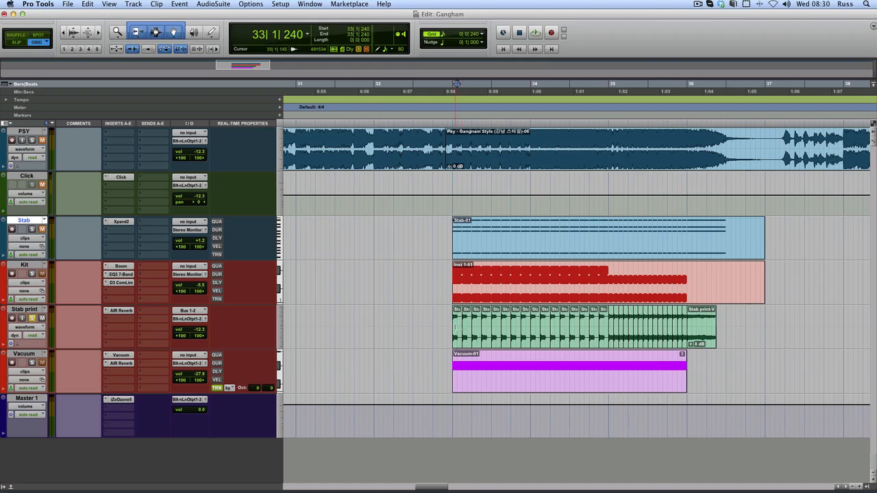
{"action": "left_click", "coordinate": [448, 328]}
{"action": "left_click", "coordinate": [458, 336]}
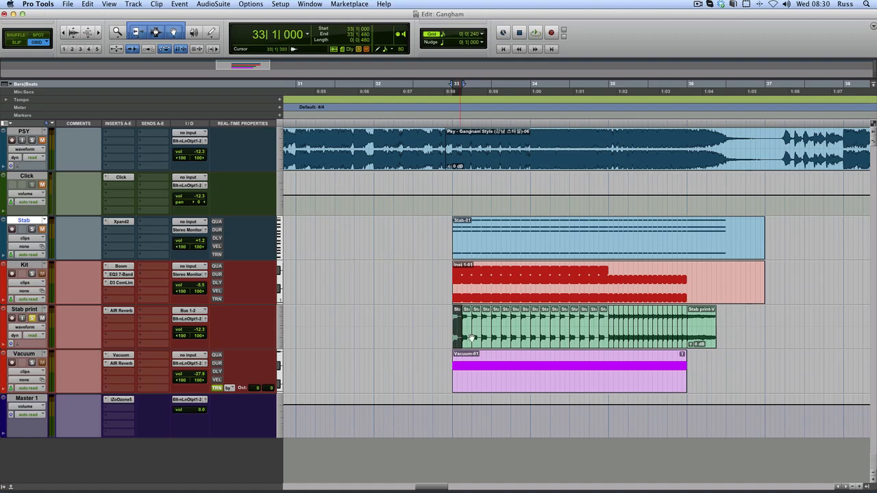
{"action": "left_click", "coordinate": [689, 319]}
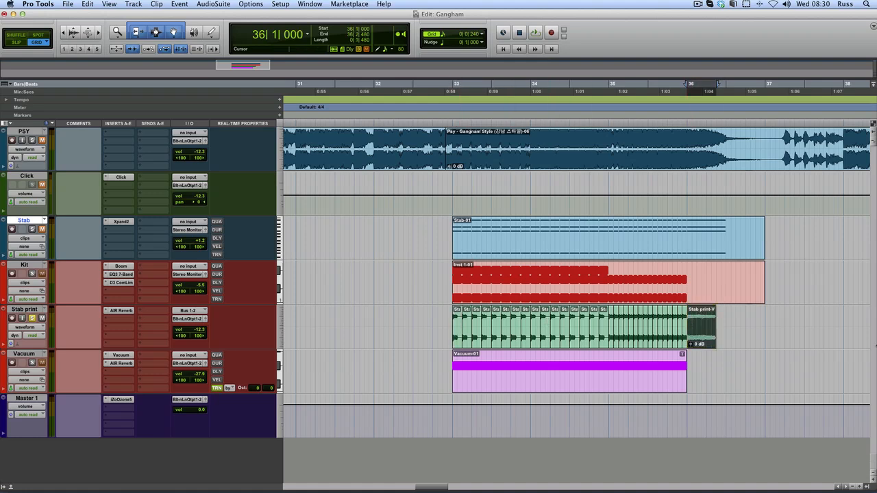
Show and widen the clip list, place the Stab print_01 clip on the Stab print track at bar 39 and audition it
{"action": "left_click", "coordinate": [867, 487]}
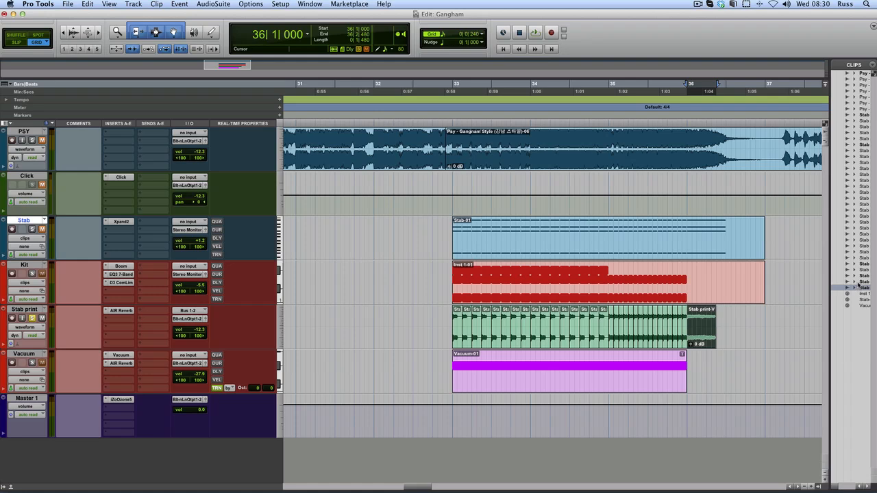
{"action": "left_click_drag", "start_coordinate": [828, 260], "coordinate": [741, 261]}
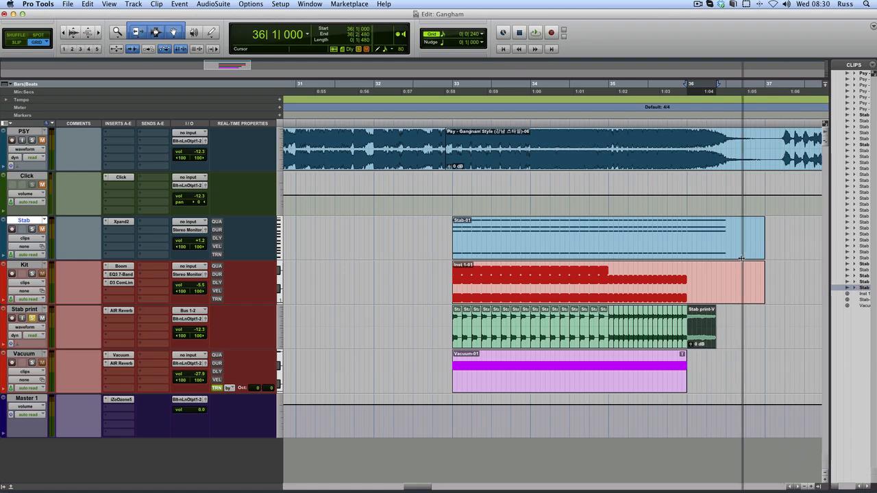
{"action": "left_click_drag", "start_coordinate": [797, 115], "coordinate": [436, 334]}
{"action": "key", "text": "space"}
{"action": "key", "text": "space"}
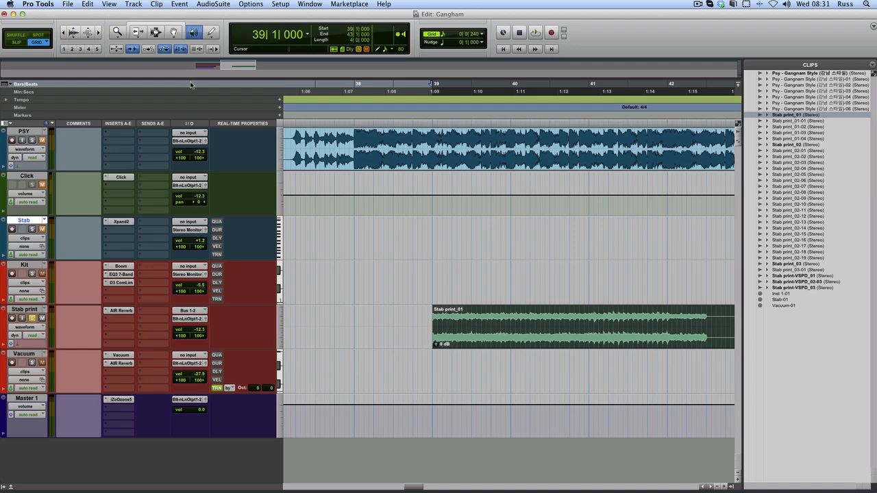
{"action": "left_click", "coordinate": [84, 5]}
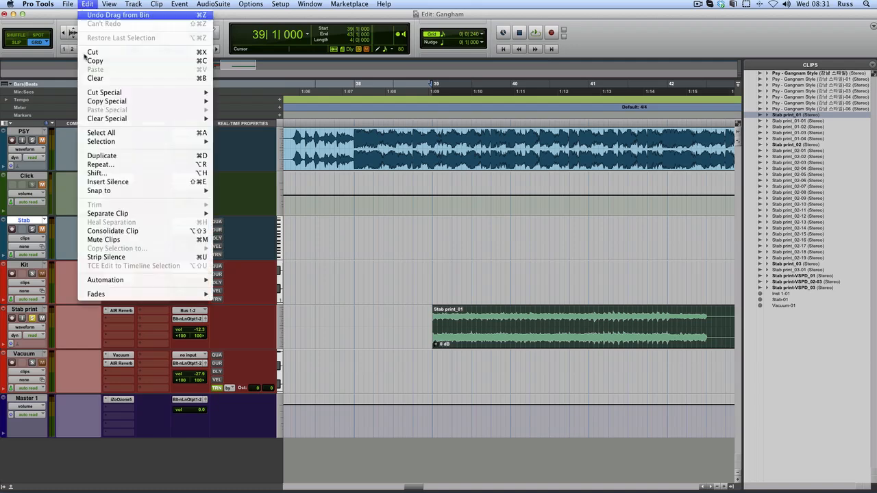
{"action": "mouse_move", "coordinate": [194, 215]}
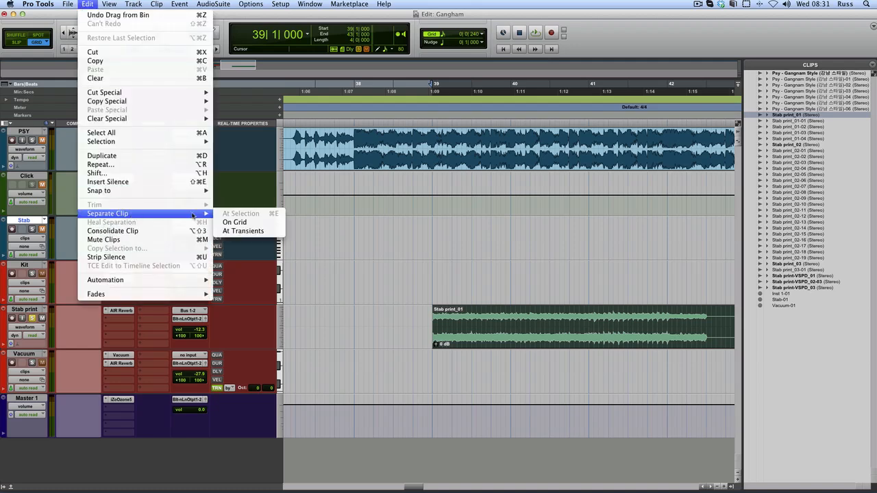
{"action": "left_click", "coordinate": [232, 222]}
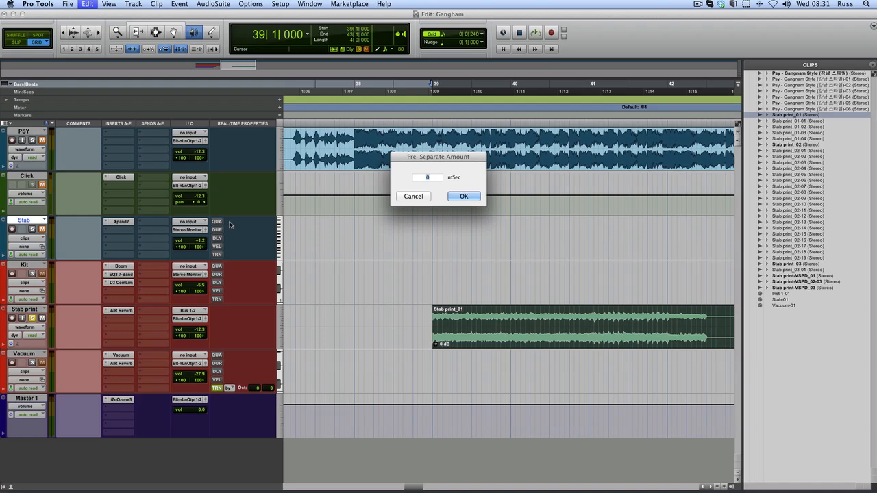
{"action": "left_click", "coordinate": [409, 197]}
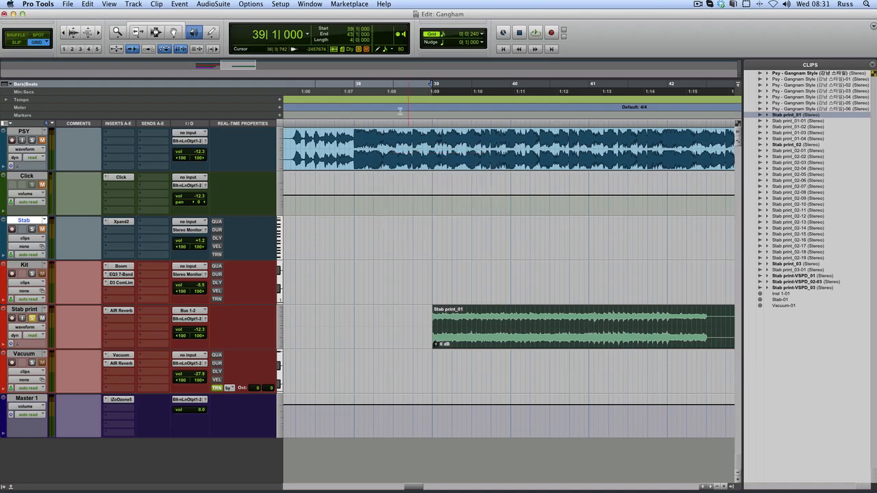
Set the grid to 1/8 note and separate the Stab print_01 clip at bar 39 on the grid
{"action": "left_click", "coordinate": [460, 38]}
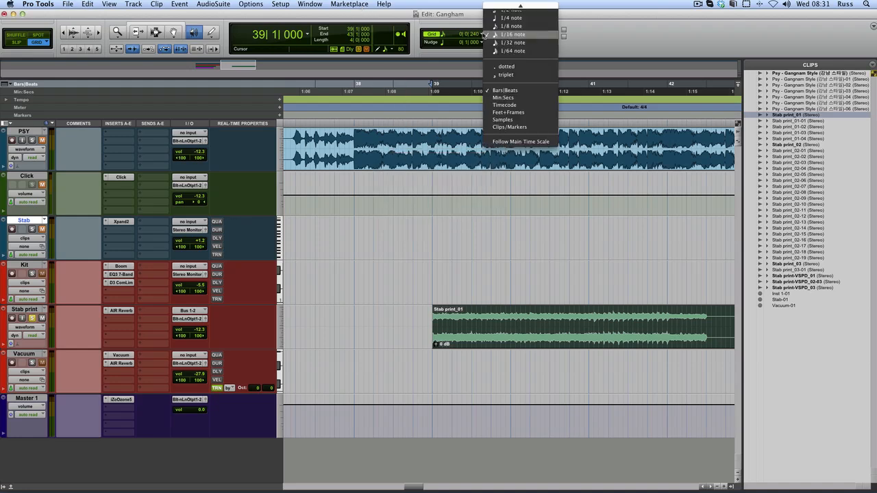
{"action": "left_click", "coordinate": [503, 29]}
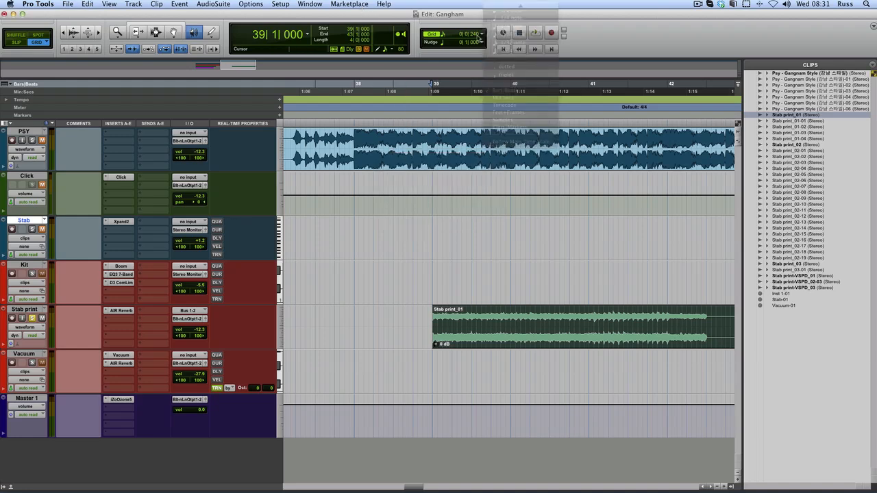
{"action": "left_click", "coordinate": [72, 6]}
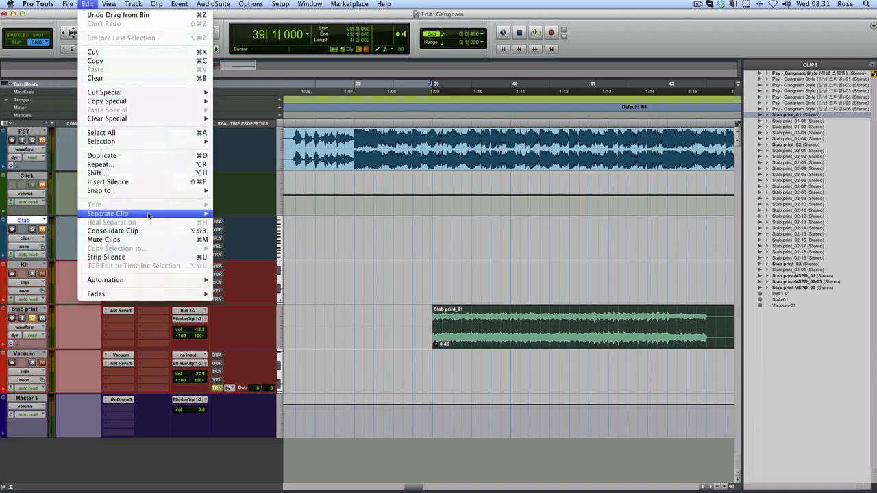
{"action": "mouse_move", "coordinate": [148, 215]}
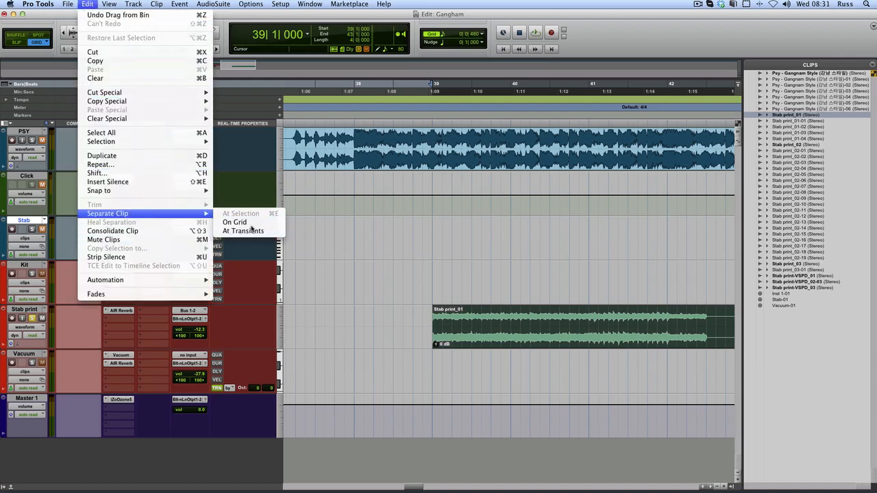
{"action": "left_click", "coordinate": [252, 231]}
{"action": "left_click", "coordinate": [464, 197]}
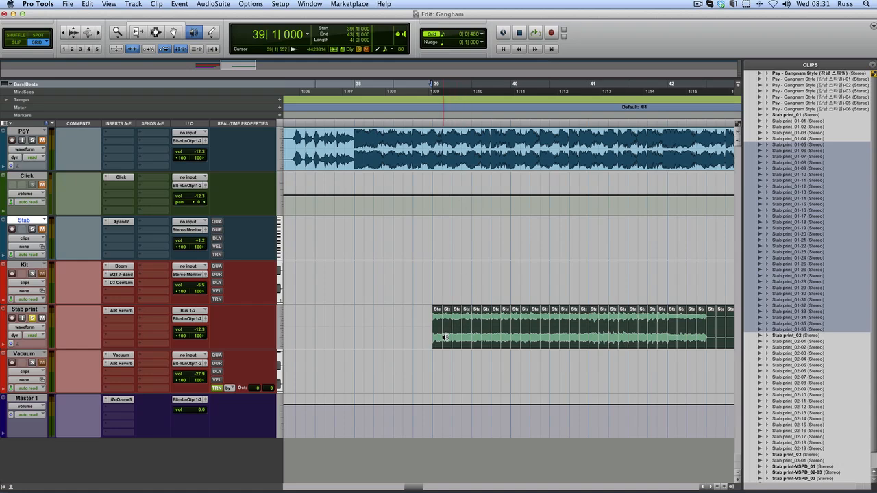
Activate the Smart Tool and hide the clip list
{"action": "scroll", "coordinate": [444, 337], "scroll_direction": "right", "scroll_amount": 5}
{"action": "scroll", "coordinate": [445, 337], "scroll_direction": "left", "scroll_amount": 1}
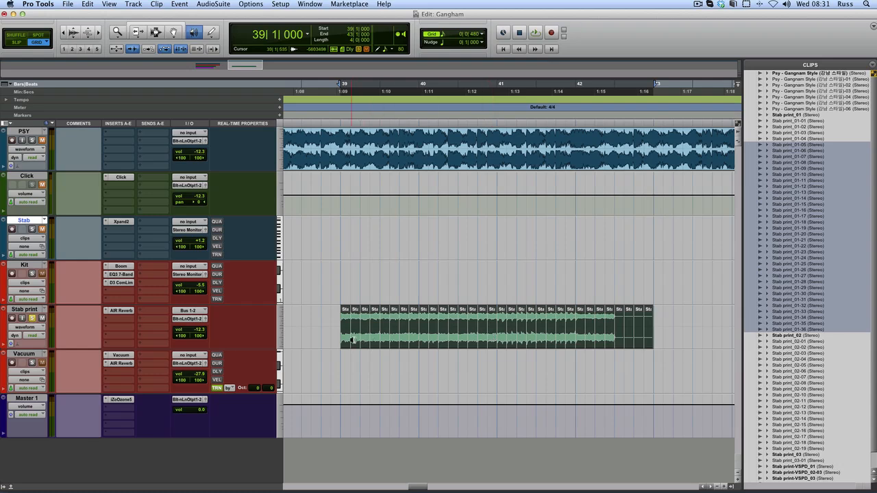
{"action": "left_click", "coordinate": [181, 25]}
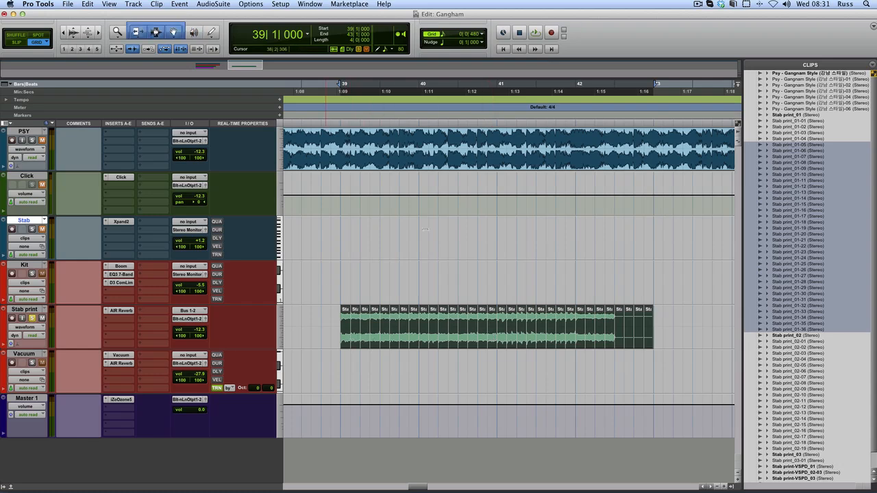
{"action": "left_click", "coordinate": [733, 487]}
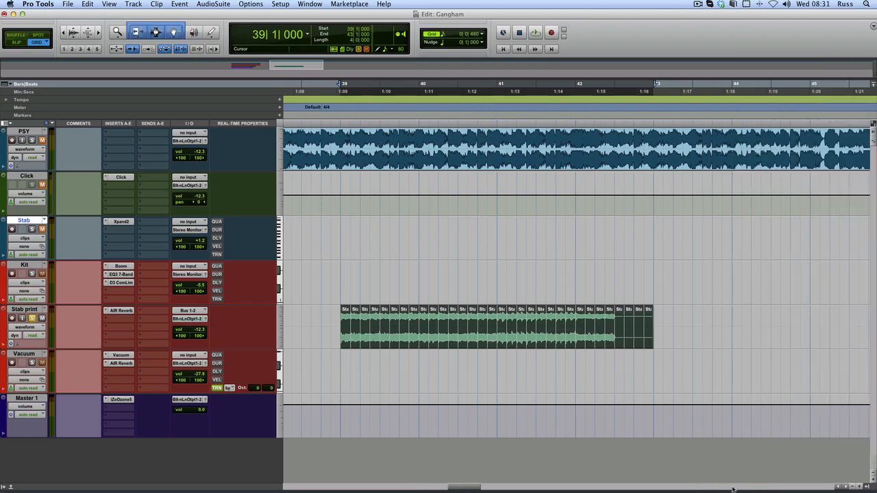
Delete every second eighth-note slice on the Stab print track from bar 39 through bar 40 beat 1
{"action": "left_click", "coordinate": [334, 346]}
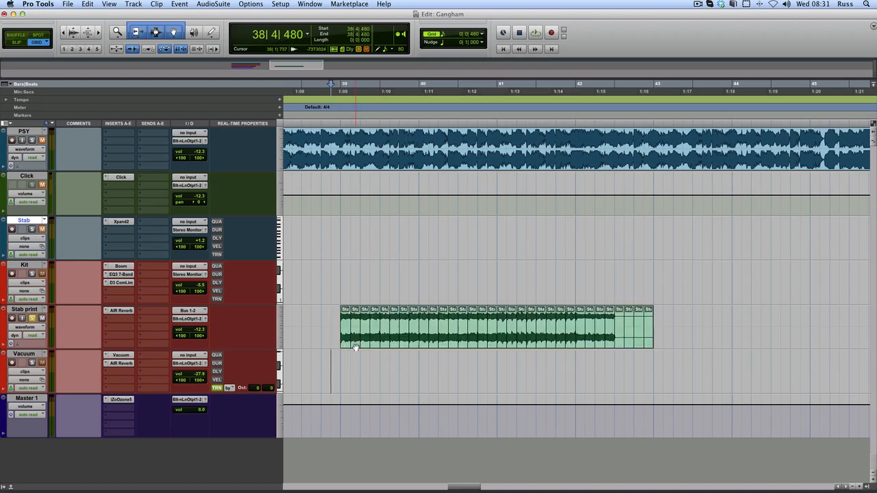
{"action": "left_click", "coordinate": [356, 348]}
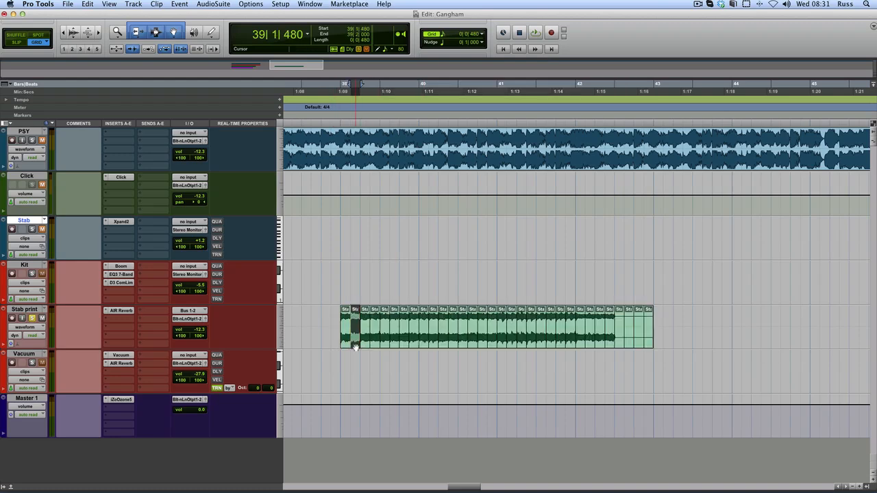
{"action": "key", "text": "Delete"}
{"action": "left_click", "coordinate": [375, 346]}
{"action": "key", "text": "Delete"}
{"action": "left_click", "coordinate": [393, 346]}
{"action": "key", "text": "Delete"}
{"action": "left_click", "coordinate": [414, 346]}
{"action": "key", "text": "Delete"}
{"action": "left_click", "coordinate": [433, 346]}
{"action": "key", "text": "Delete"}
Play the gapped Stab print slices from bar 39
{"action": "left_click", "coordinate": [339, 175]}
{"action": "key", "text": "space"}
{"action": "key", "text": "space"}
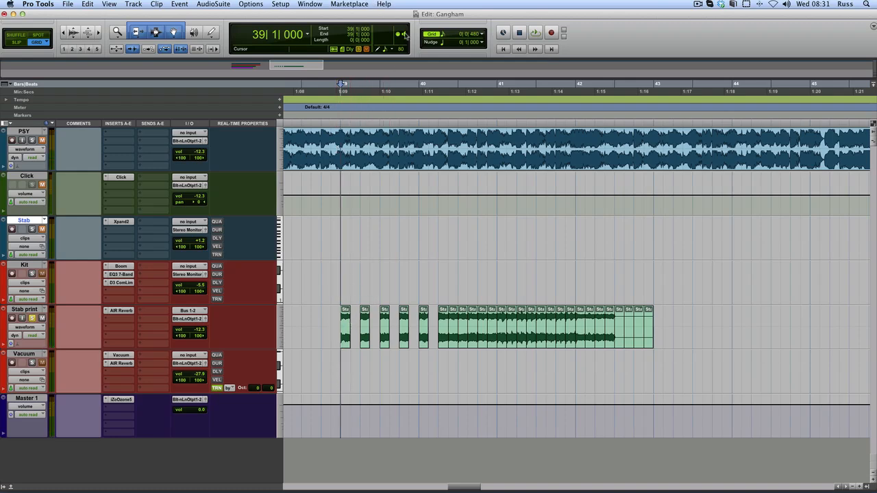
Set the grid to 1/16 note, shorten the first Stab print slice at bar 39 to one sixteenth and audition it
{"action": "left_click", "coordinate": [483, 33]}
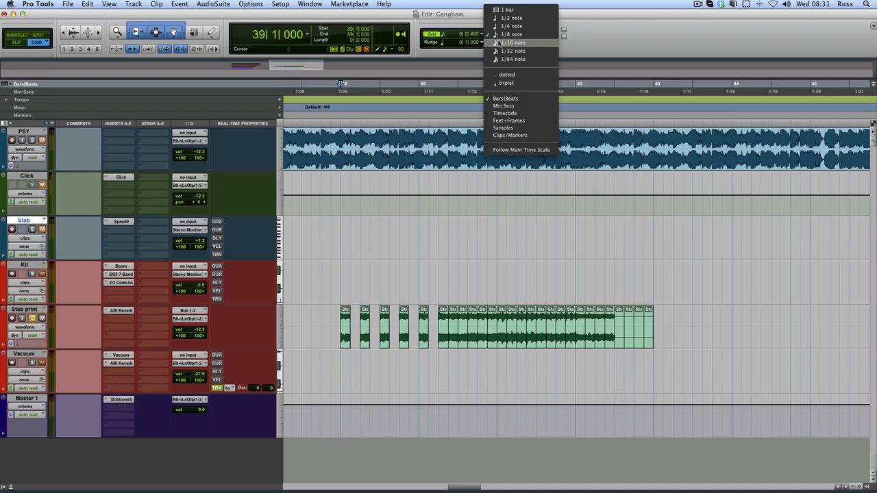
{"action": "left_click", "coordinate": [498, 43]}
{"action": "left_click_drag", "start_coordinate": [349, 328], "coordinate": [344, 329]}
{"action": "key", "text": "space"}
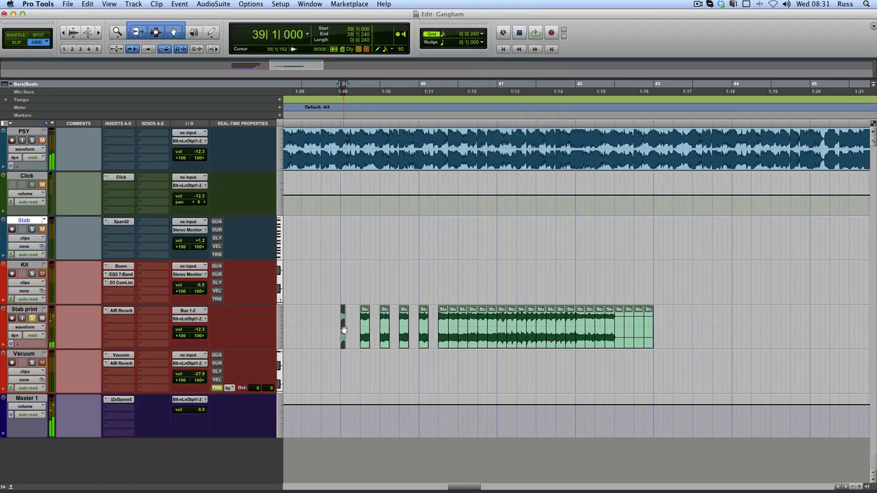
Copy the sixteenth slice to 39|1|480 and duplicate the resulting one-beat pair four times up to bar 40 beat 2
{"action": "left_click", "coordinate": [342, 333]}
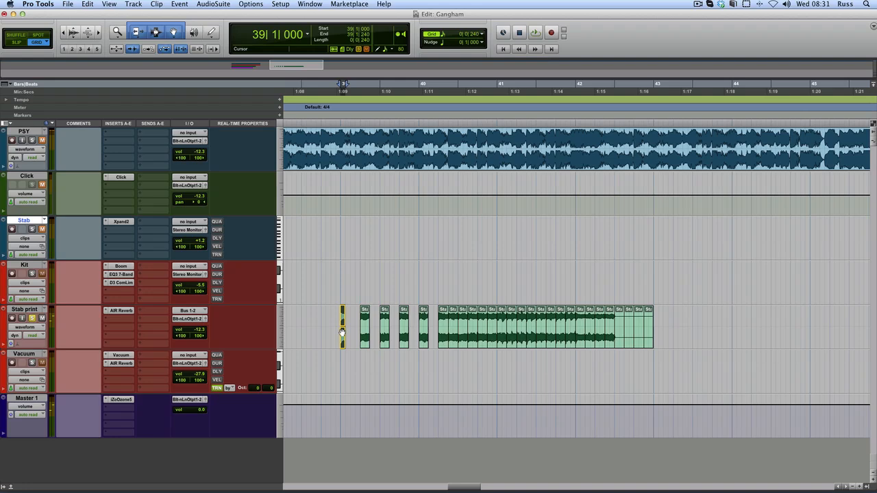
{"action": "mouse_move", "coordinate": [346, 332]}
{"action": "left_mouse_down"}
{"action": "mouse_move", "coordinate": [357, 332]}
{"action": "mouse_move", "coordinate": [340, 336]}
{"action": "mouse_move", "coordinate": [356, 317]}
{"action": "mouse_move", "coordinate": [340, 317]}
{"action": "left_mouse_up"}
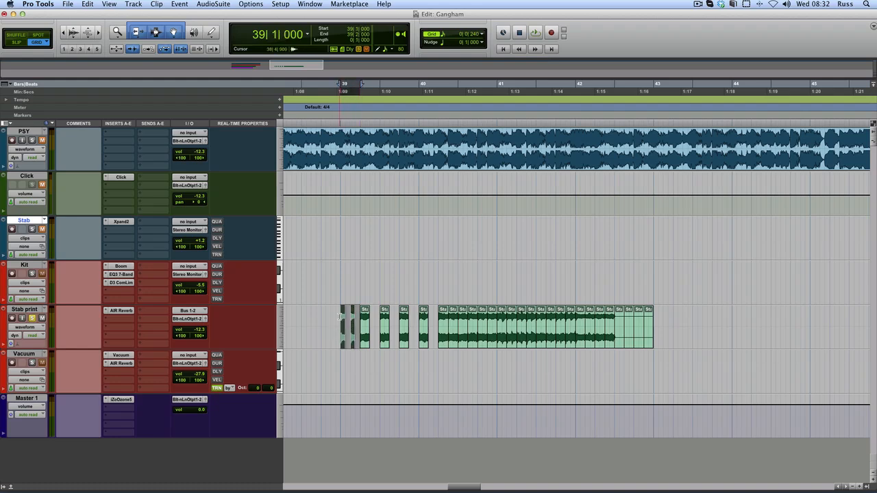
{"action": "key", "text": "super+d"}
{"action": "key", "text": "super+d"}
{"action": "key", "text": "super+d"}
{"action": "key", "text": "super+d"}
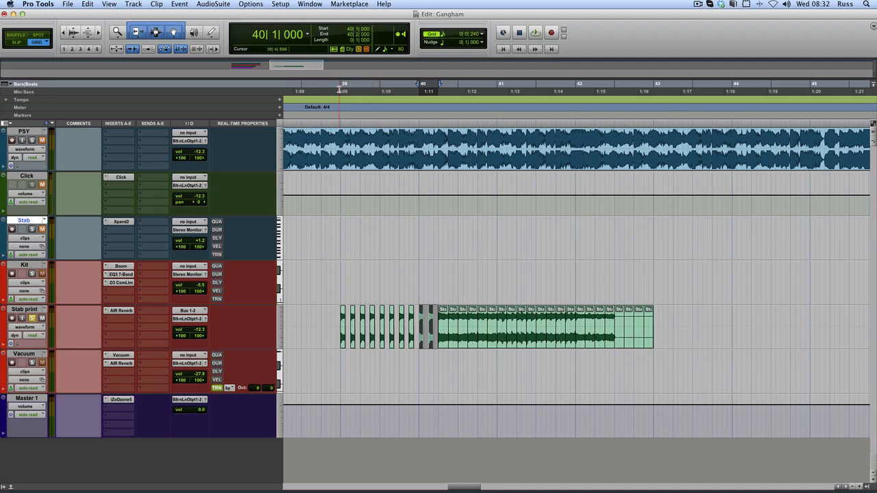
Audition the range from bar 39 to bar 40 beat 2 and duplicate it once across the tracks
{"action": "left_click_drag", "start_coordinate": [342, 90], "coordinate": [438, 93]}
{"action": "key", "text": "space"}
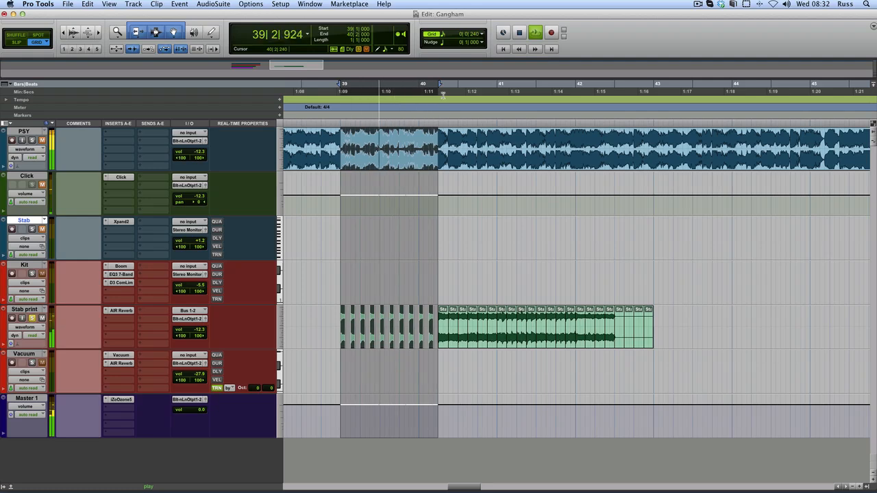
{"action": "key", "text": "space"}
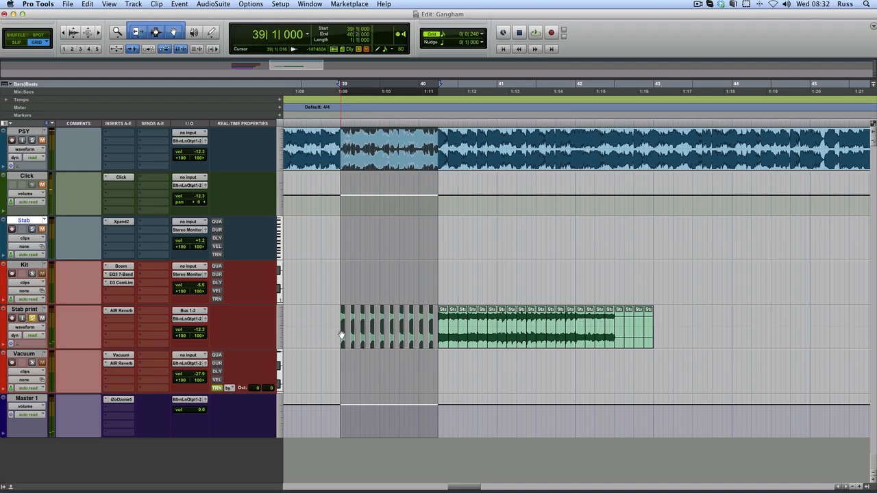
{"action": "key", "text": "super+d"}
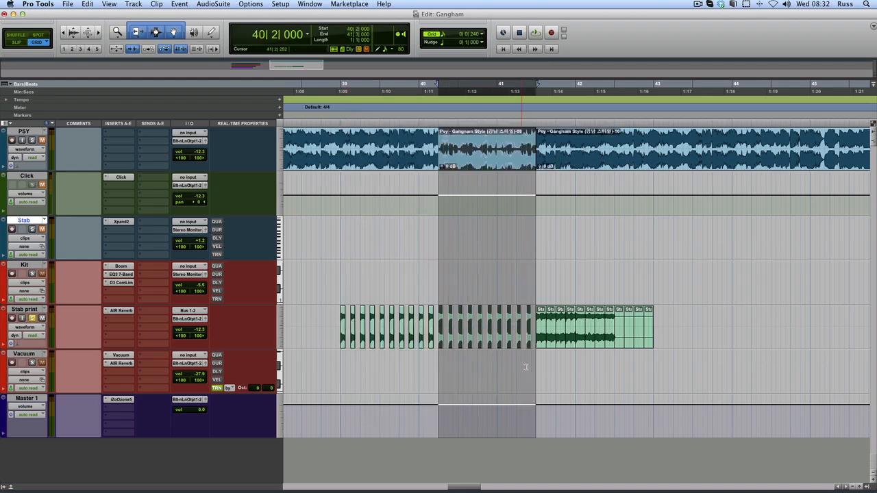
Fill bar 40 beat 2 with continuous sixteenth slices on Stab print and duplicate that beat four times up to bar 41 beat 3
{"action": "left_click", "coordinate": [521, 370]}
{"action": "left_click", "coordinate": [440, 347]}
{"action": "left_click_drag", "start_coordinate": [440, 346], "coordinate": [456, 347]}
{"action": "left_click", "coordinate": [442, 344], "text": "shift"}
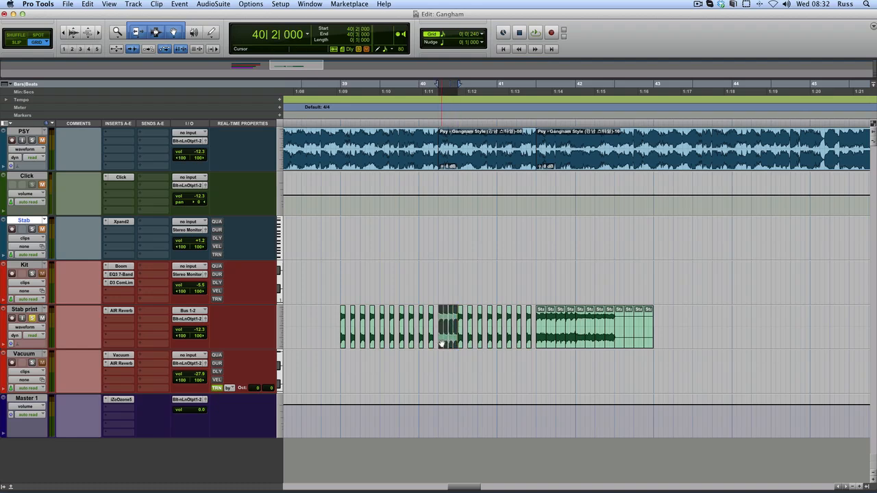
{"action": "key", "text": "super+d"}
{"action": "key", "text": "super+d"}
{"action": "key", "text": "super+d"}
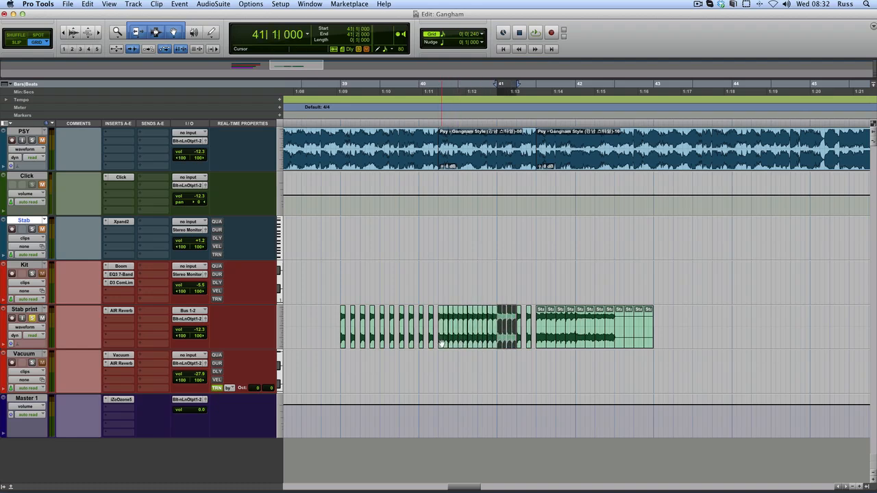
{"action": "key", "text": "super+d"}
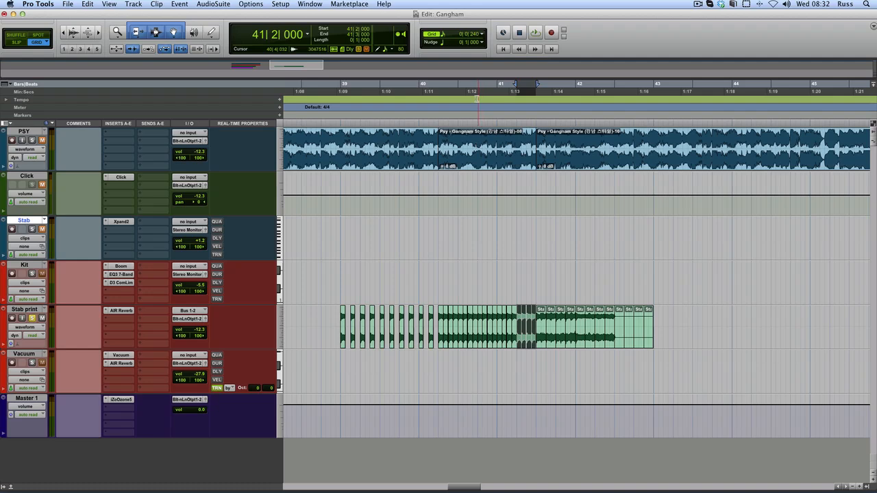
Audition from bar 39 to bar 41 beat 3, and delete the second and fourth sixteenth slices in bar 40 beat 2
{"action": "left_click_drag", "start_coordinate": [340, 91], "coordinate": [537, 101]}
{"action": "key", "text": "space"}
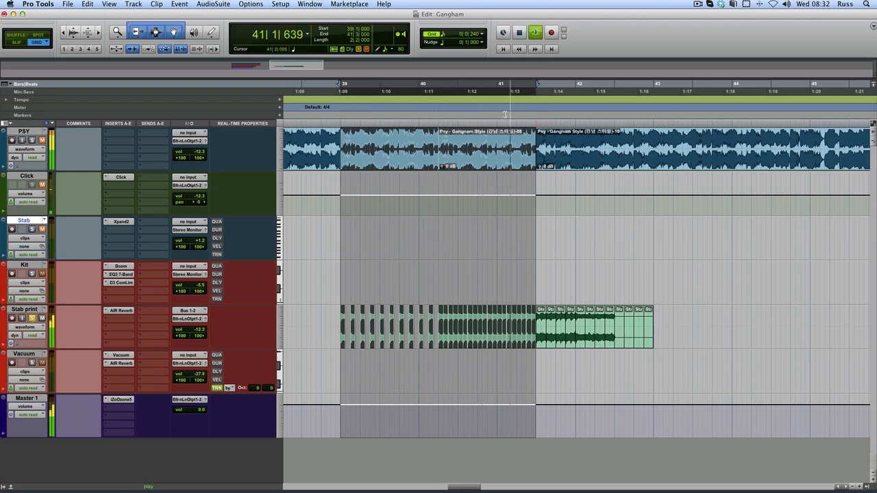
{"action": "left_click", "coordinate": [447, 349]}
{"action": "left_click_drag", "start_coordinate": [447, 349], "coordinate": [446, 348]}
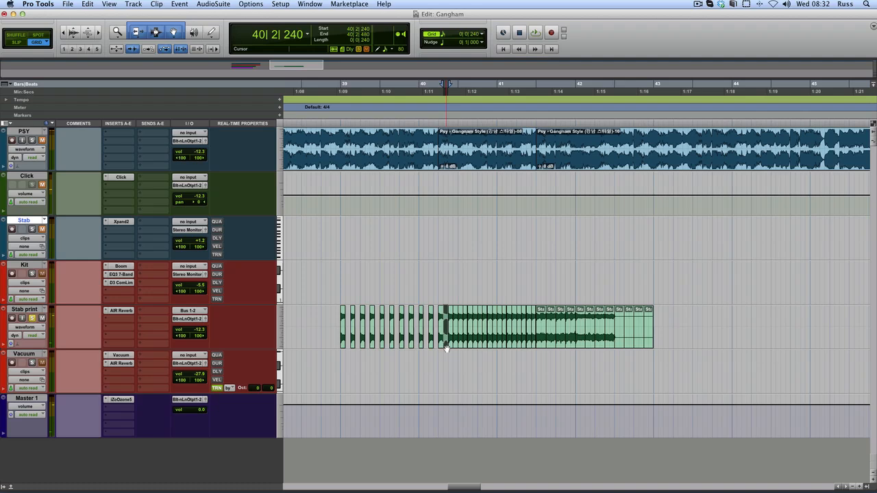
{"action": "key", "text": "Delete"}
{"action": "left_click", "coordinate": [456, 346]}
{"action": "key", "text": "Delete"}
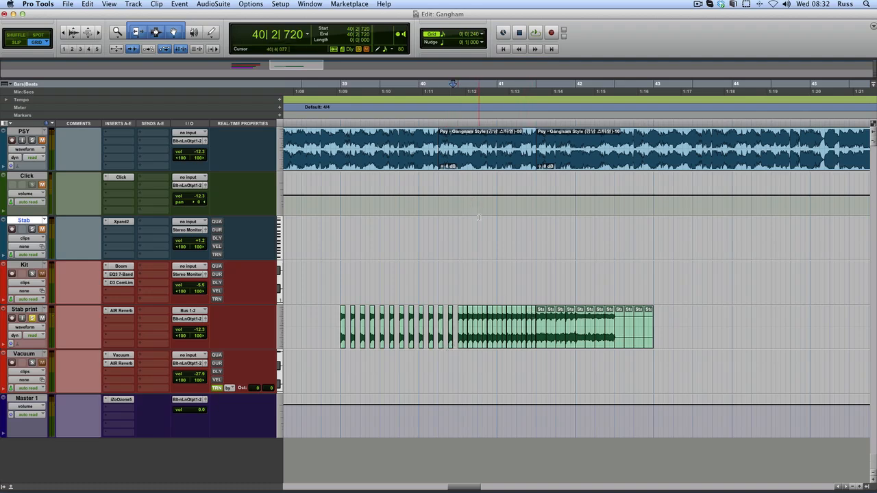
Duplicate the sixteenth slices from bar 40 beat 3 to bar 41 over the following two beats, and play the build-up from bar 39
{"action": "left_click_drag", "start_coordinate": [460, 344], "coordinate": [495, 341]}
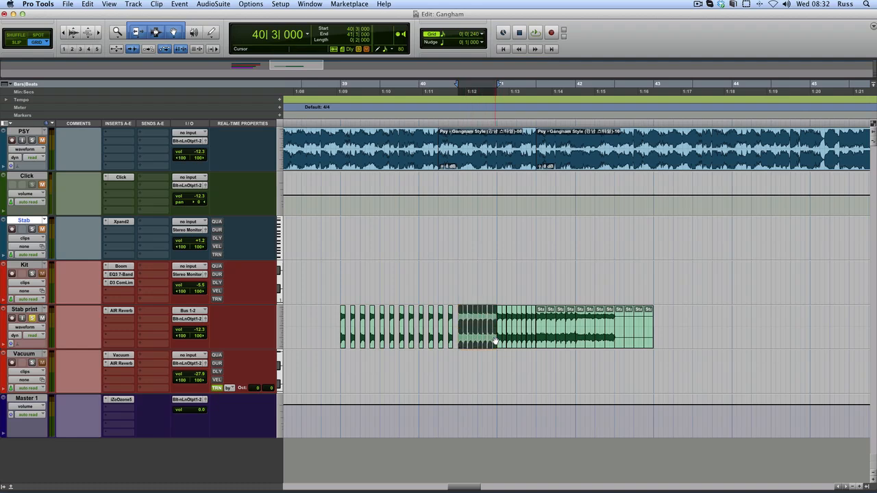
{"action": "key", "text": "super+d"}
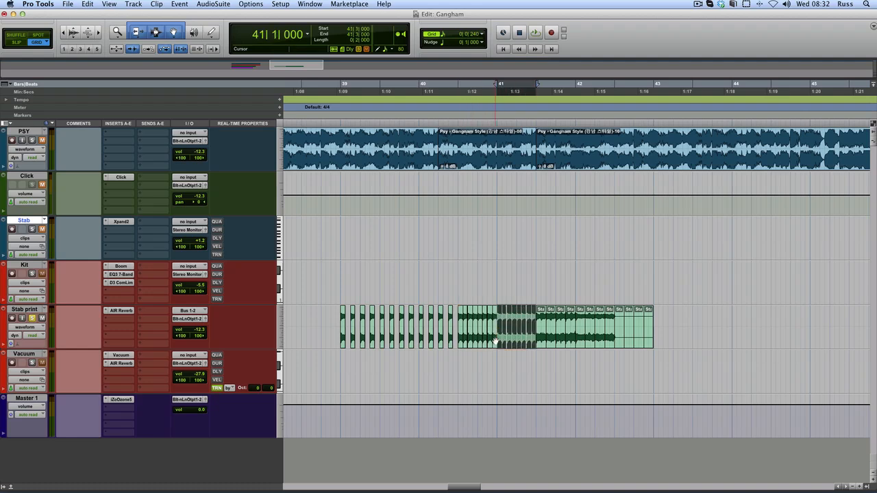
{"action": "left_click", "coordinate": [342, 346], "text": "shift"}
{"action": "key", "text": "space"}
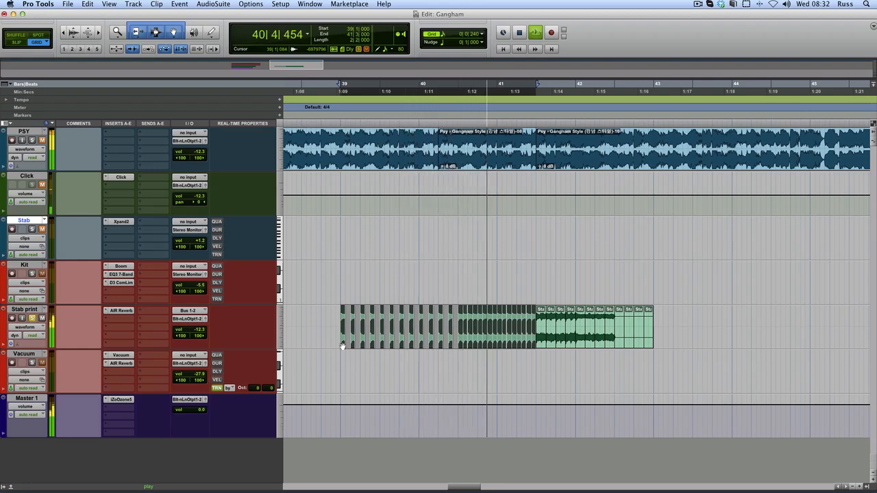
{"action": "key", "text": "space"}
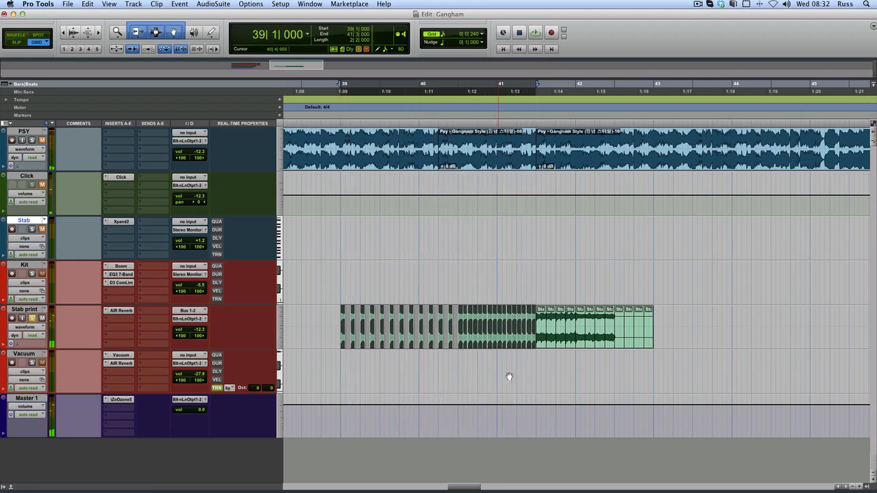
Delete the silent Stab print slices from bar 42 beat 3 onward and those from bar 41 beat 3 up to the last sounding slice
{"action": "left_click", "coordinate": [585, 370]}
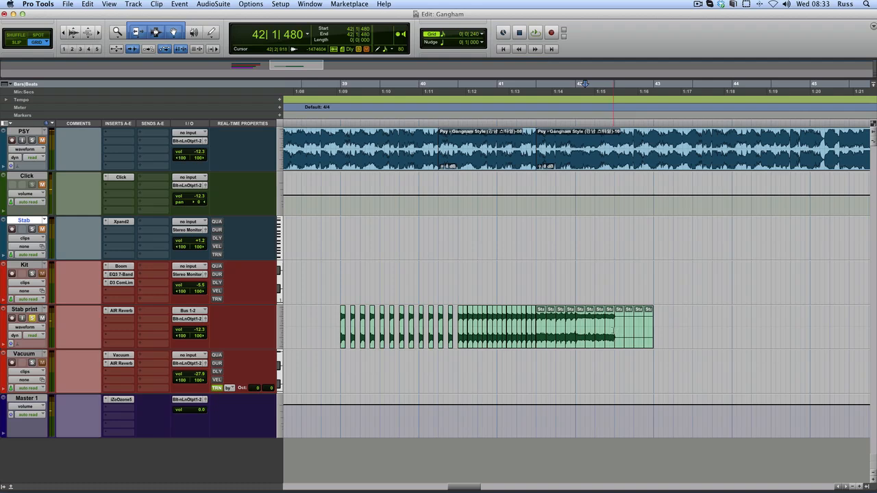
{"action": "left_click", "coordinate": [648, 344]}
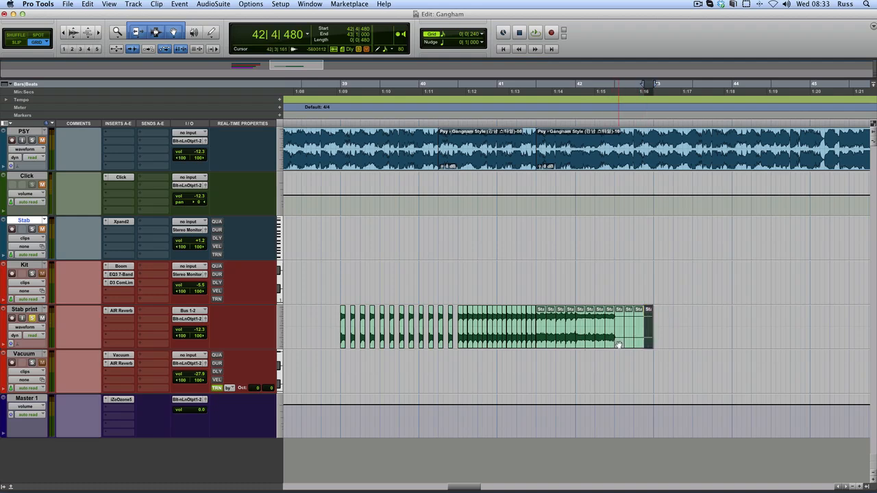
{"action": "left_click", "coordinate": [620, 347], "text": "shift"}
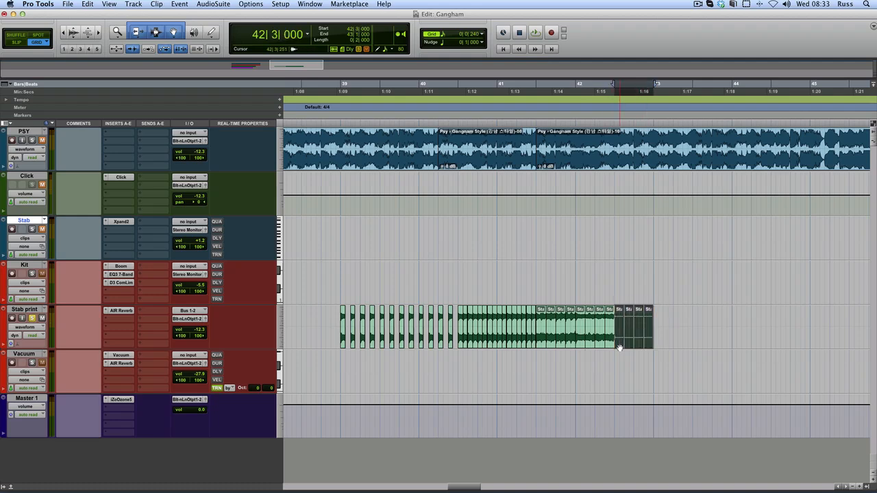
{"action": "key", "text": "Delete"}
{"action": "left_click", "coordinate": [543, 345]}
{"action": "left_click", "coordinate": [572, 346], "text": "shift"}
{"action": "key", "text": "Delete"}
{"action": "left_click", "coordinate": [583, 346]}
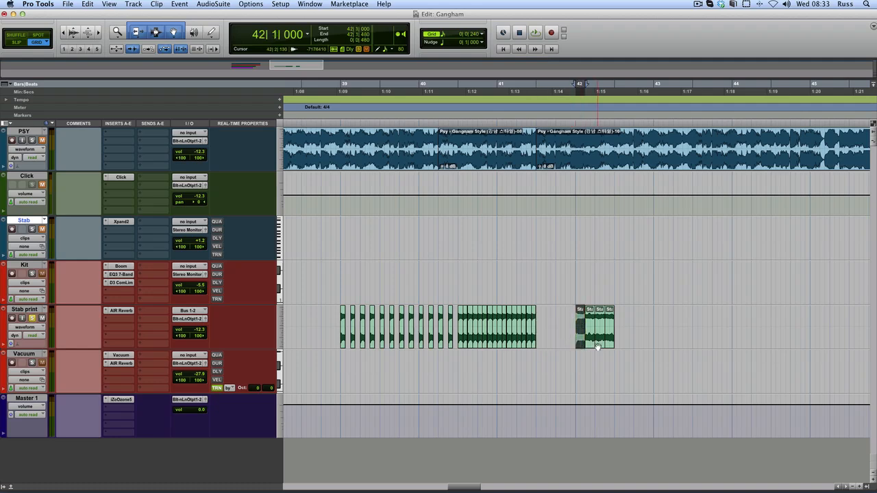
{"action": "left_click", "coordinate": [600, 345], "text": "shift"}
{"action": "key", "text": "Delete"}
Move the remaining slice to bar 41 beat 3, extend it to bar 42 and audition it
{"action": "left_click", "coordinate": [606, 345]}
{"action": "left_click_drag", "start_coordinate": [604, 346], "coordinate": [549, 352]}
{"action": "key", "text": "space"}
{"action": "key", "text": "space"}
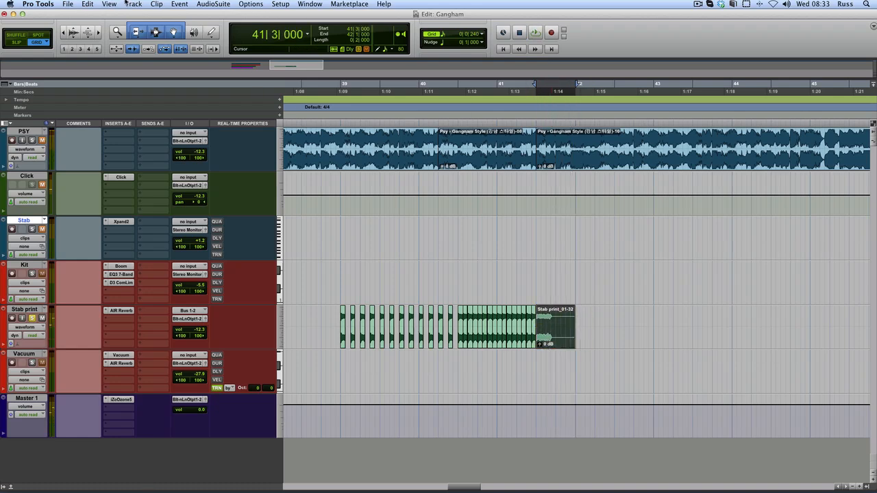
{"action": "left_click", "coordinate": [204, 5]}
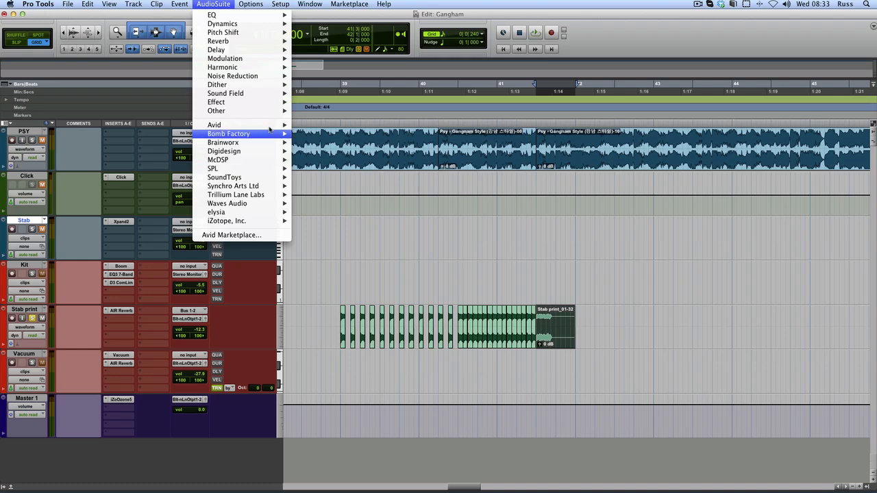
{"action": "mouse_move", "coordinate": [268, 125]}
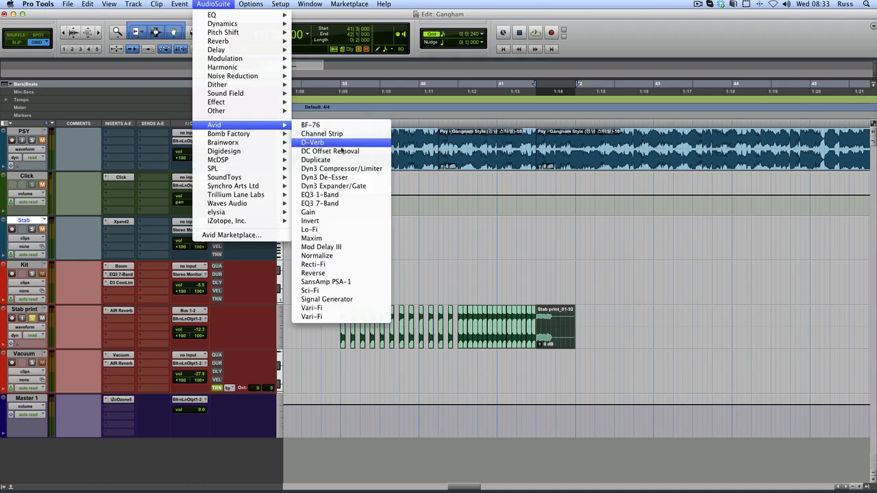
{"action": "left_click", "coordinate": [327, 300]}
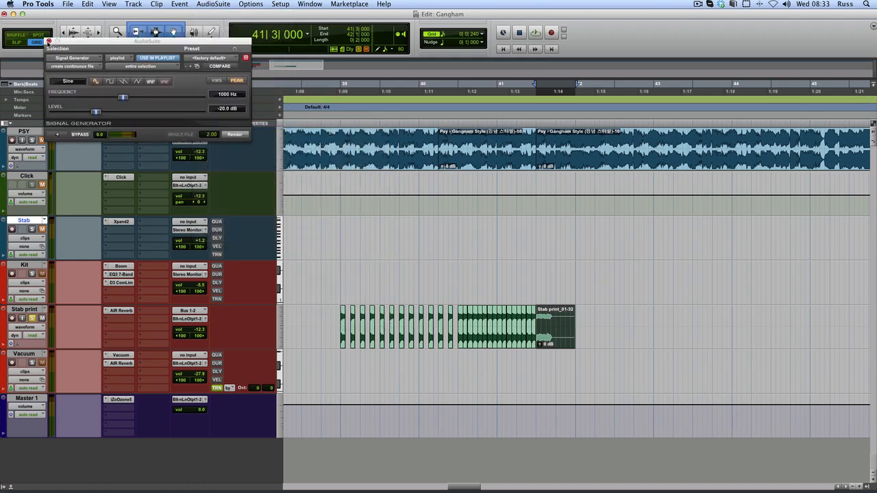
{"action": "left_click", "coordinate": [49, 42]}
Open AudioSuite Vari-Fi for the final stab, set the handle length to 0.00 and preview the slow-down effect
{"action": "left_click", "coordinate": [209, 5]}
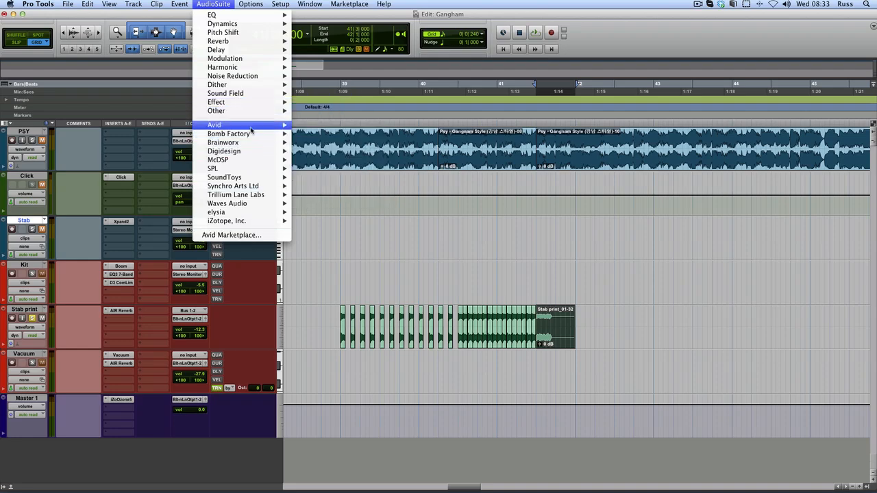
{"action": "mouse_move", "coordinate": [252, 129]}
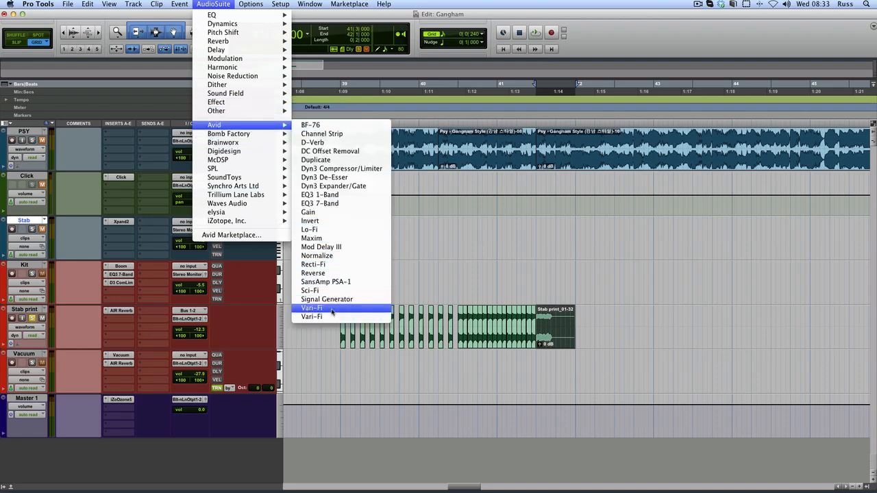
{"action": "left_click", "coordinate": [312, 317]}
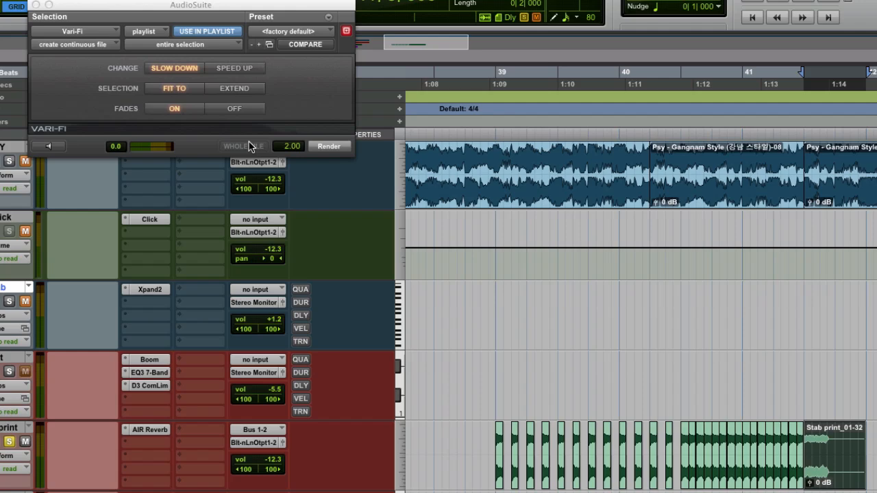
{"action": "left_click_drag", "start_coordinate": [332, 11], "coordinate": [820, 219]}
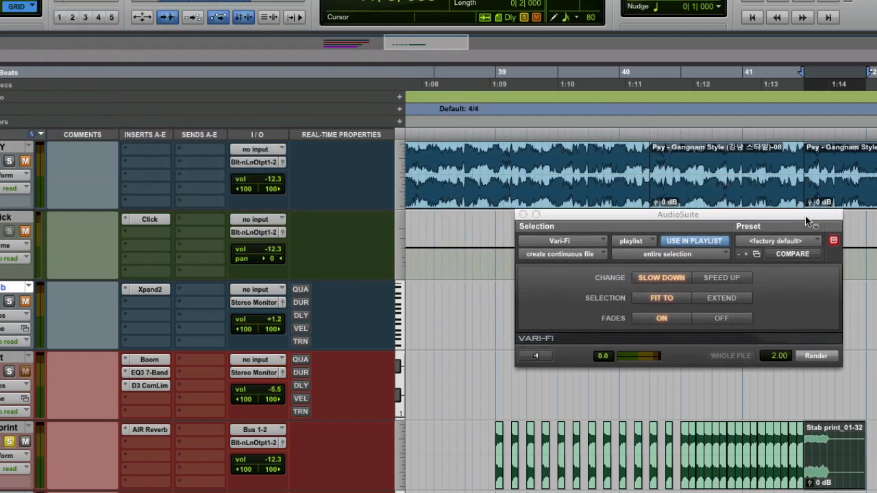
{"action": "left_click", "coordinate": [774, 357]}
{"action": "left_click", "coordinate": [542, 357]}
{"action": "left_click", "coordinate": [541, 360]}
Try rendering the Vari-Fi slow-down with fades on, audition the final stab, and undo the render
{"action": "left_click", "coordinate": [814, 358]}
{"action": "key", "text": "space"}
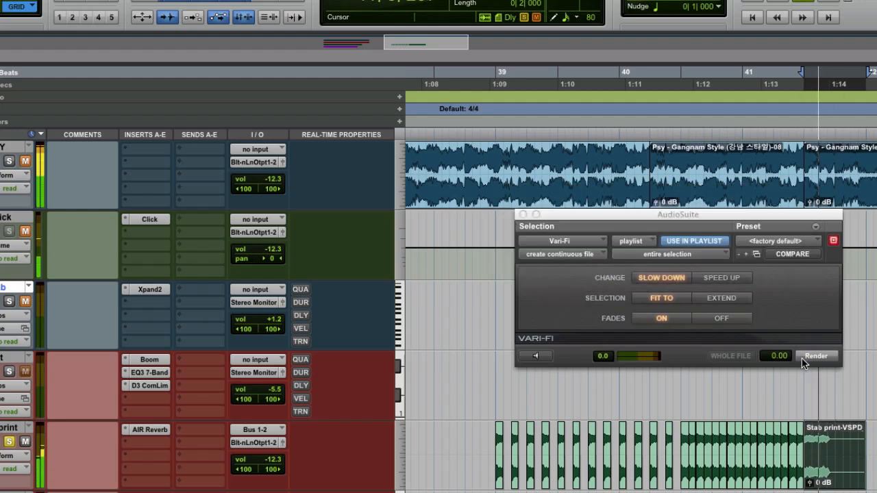
{"action": "key", "text": "super+z"}
Turn the Vari-Fi fades off and preview the slow-down on the final stab
{"action": "left_click", "coordinate": [716, 321]}
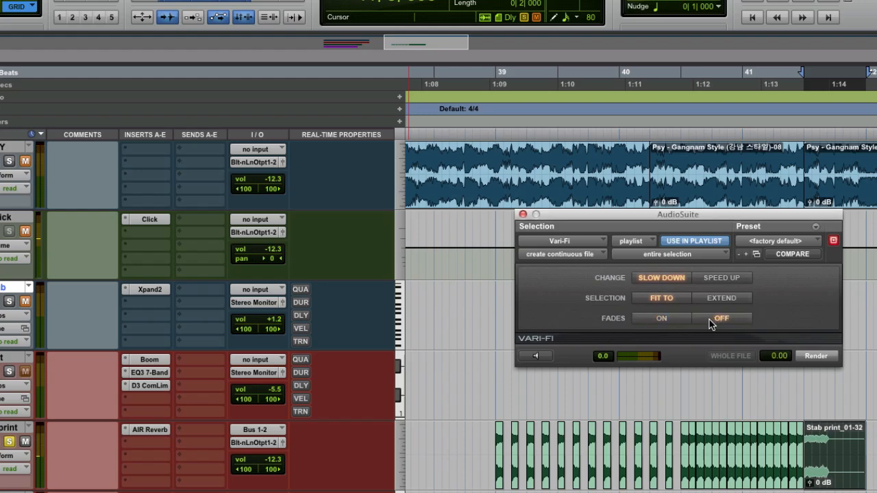
{"action": "left_click", "coordinate": [548, 357]}
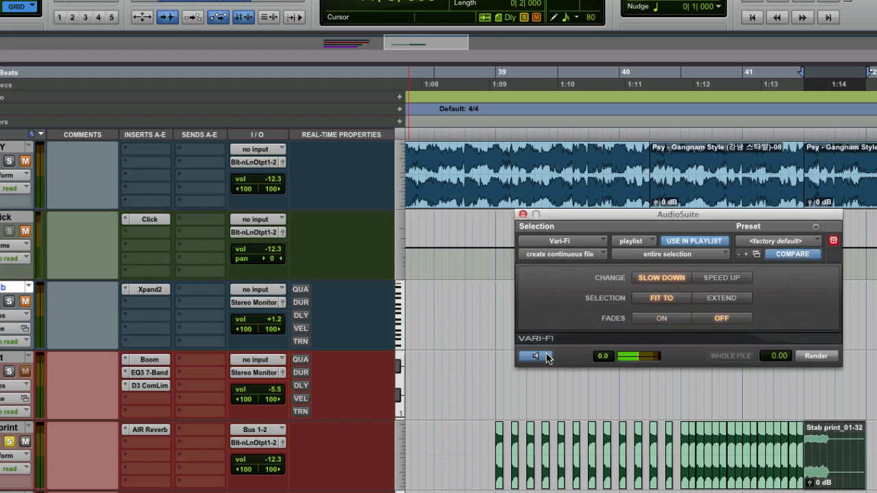
{"action": "left_click", "coordinate": [547, 357]}
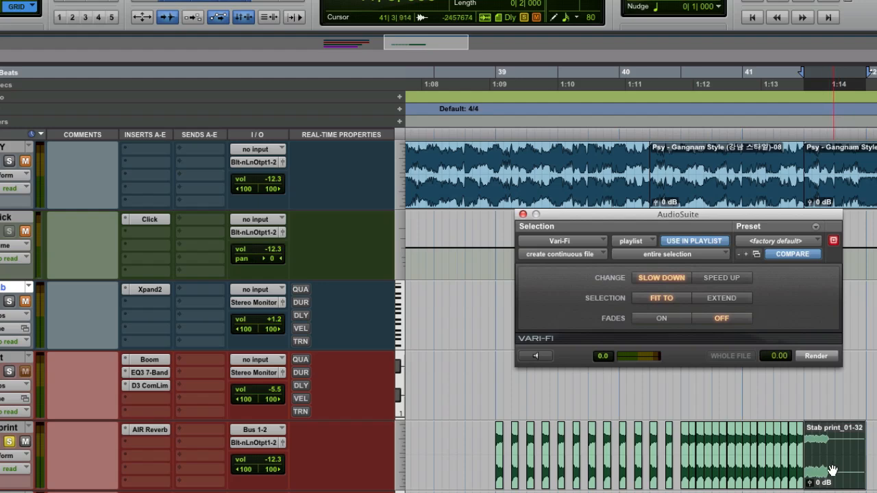
Extend the final stab clip to a length of 0|2|480, previewing the Vari-Fi slow-down on the longer clip
{"action": "key", "text": "super+z"}
{"action": "left_click_drag", "start_coordinate": [833, 459], "coordinate": [805, 458]}
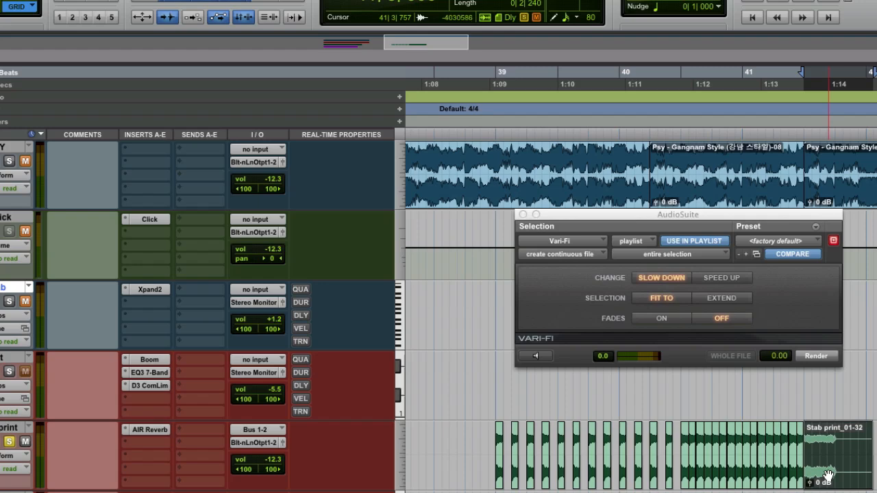
{"action": "left_click", "coordinate": [536, 357]}
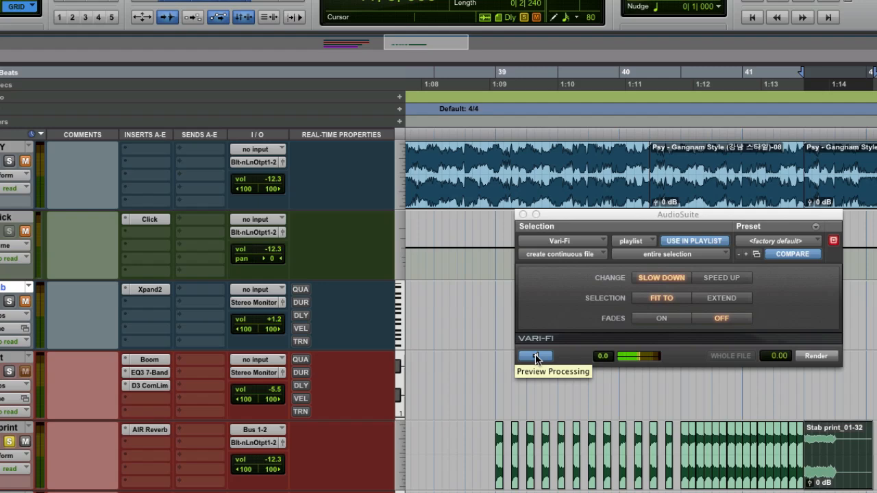
{"action": "left_click", "coordinate": [536, 357]}
{"action": "left_click_drag", "start_coordinate": [805, 459], "coordinate": [824, 455]}
{"action": "left_click_drag", "start_coordinate": [840, 484], "coordinate": [821, 483]}
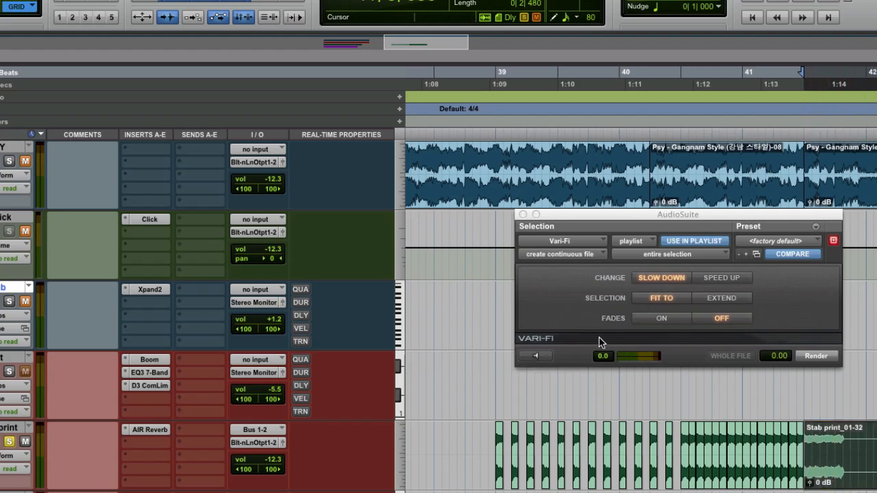
{"action": "left_click", "coordinate": [549, 357]}
Render the Vari-Fi slow-down onto the final stab, close the processor and play the build-up from bar 39
{"action": "left_click", "coordinate": [805, 358]}
{"action": "left_click", "coordinate": [523, 215]}
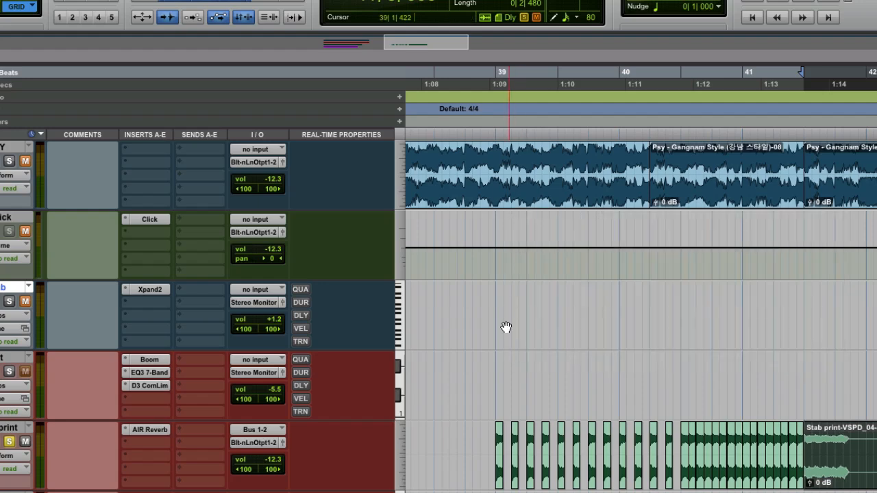
{"action": "left_click", "coordinate": [498, 84]}
{"action": "key", "text": "space"}
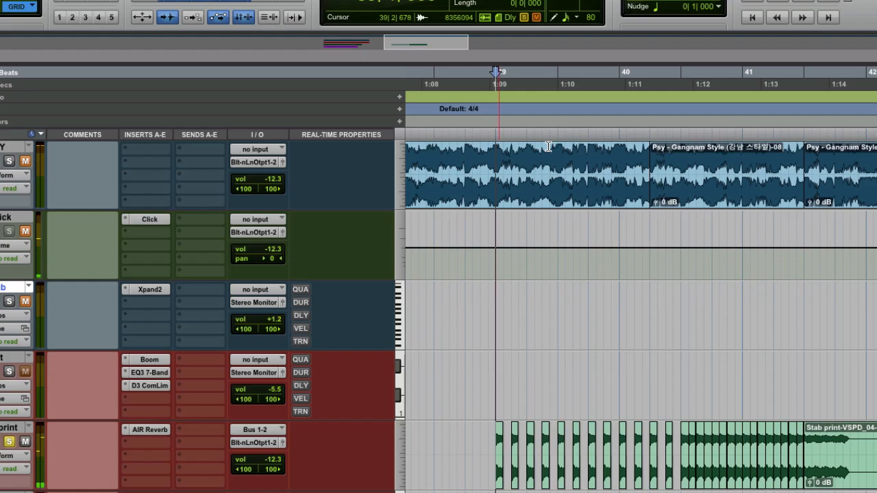
Select the Vacuum clip from bar 33 to bar 36, solo its track and audition it
{"action": "scroll", "coordinate": [515, 257], "scroll_direction": "left", "scroll_amount": 10}
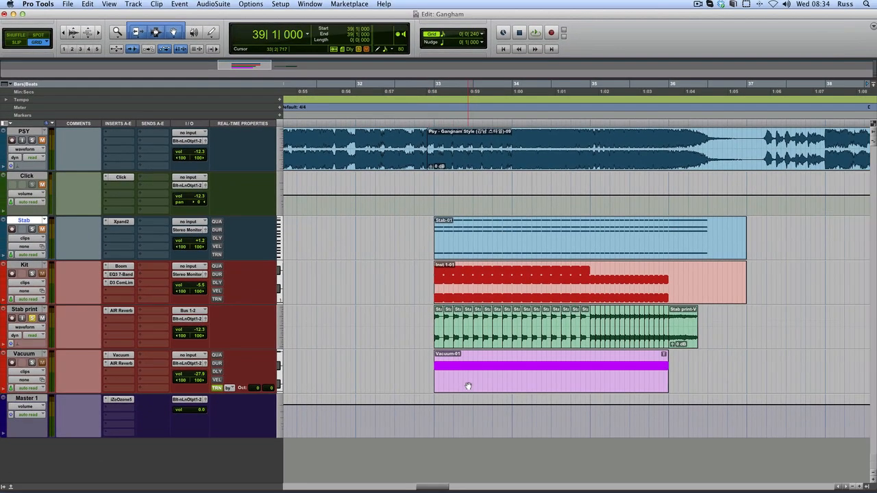
{"action": "left_click", "coordinate": [469, 387]}
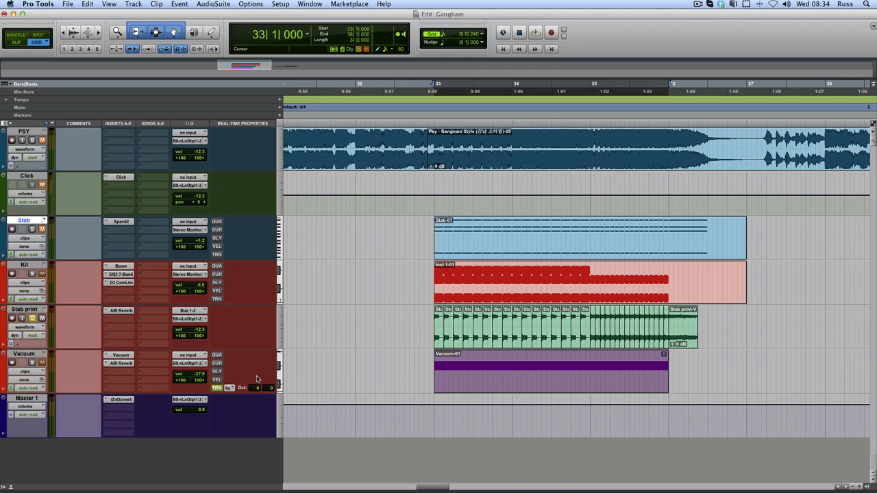
{"action": "left_click", "coordinate": [32, 363]}
{"action": "key", "text": "space"}
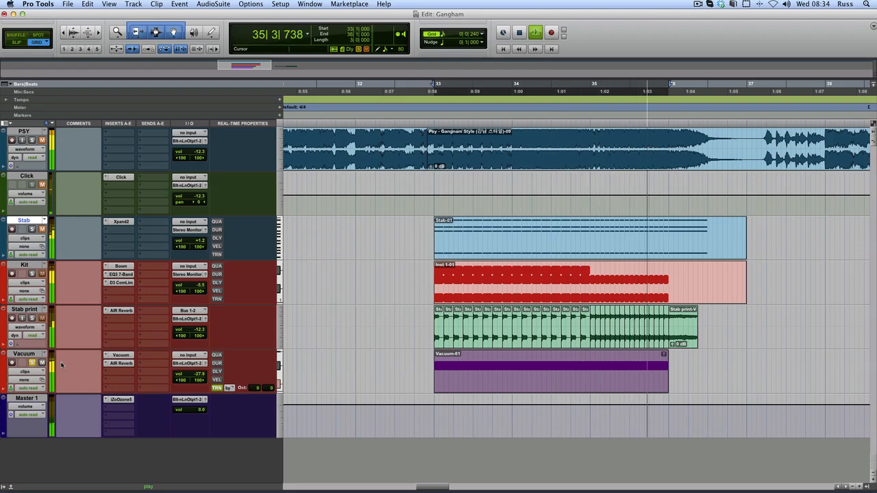
{"action": "key", "text": "space"}
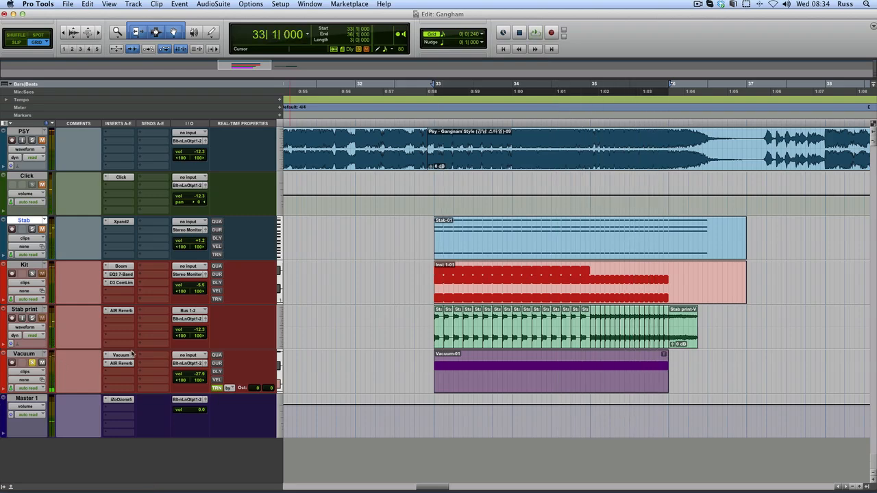
Open the Vacuum instrument to examine its synth settings while playing the clip, clear the solo and close the instrument
{"action": "left_click", "coordinate": [126, 356]}
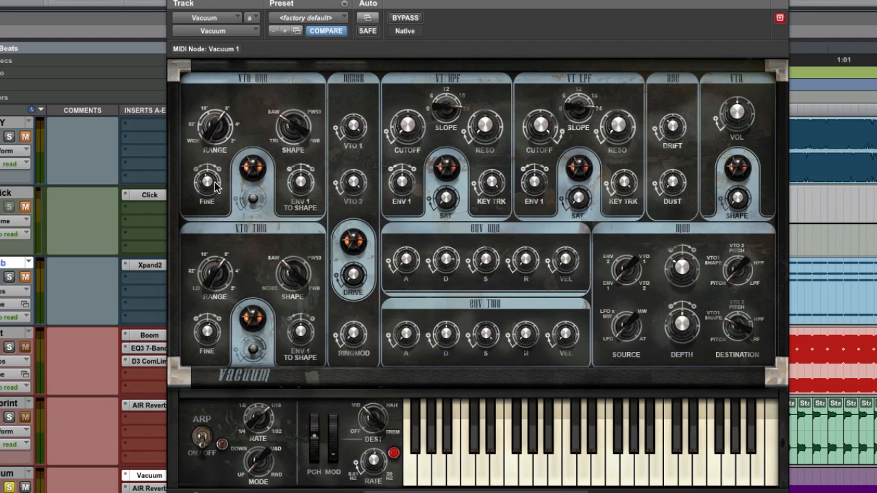
{"action": "key", "text": "space"}
{"action": "key", "text": "space"}
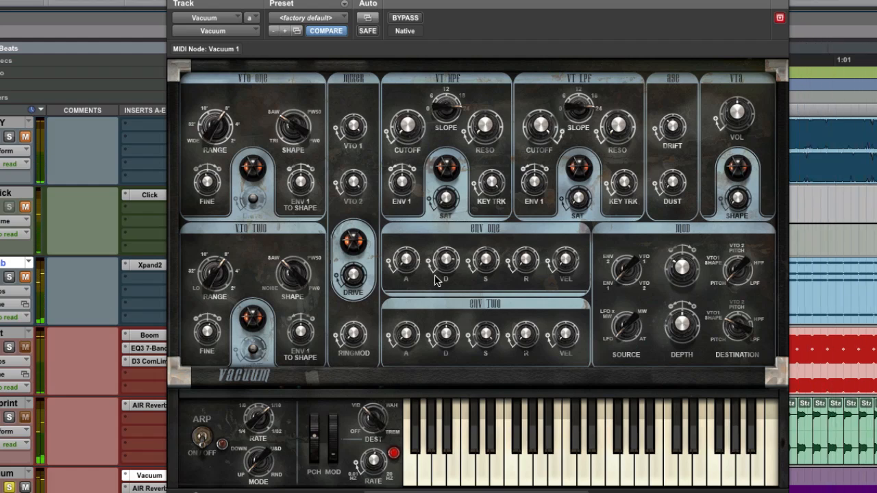
{"action": "left_click", "coordinate": [10, 347]}
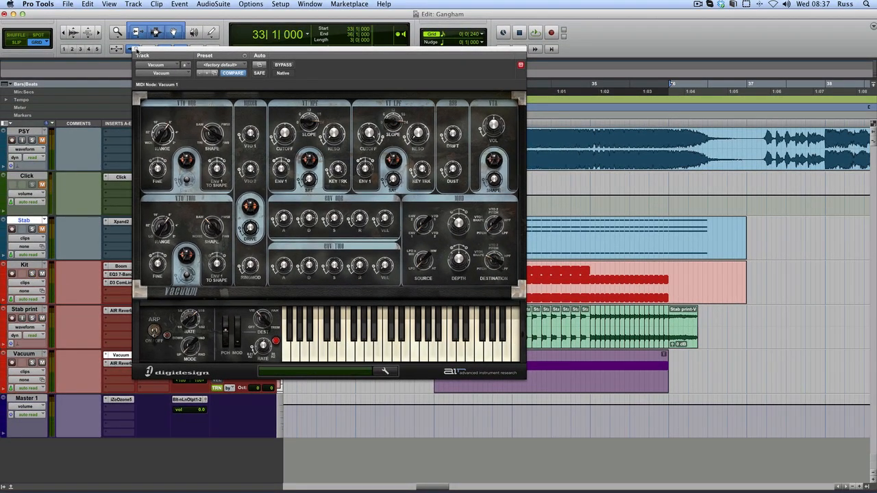
{"action": "left_click", "coordinate": [137, 52]}
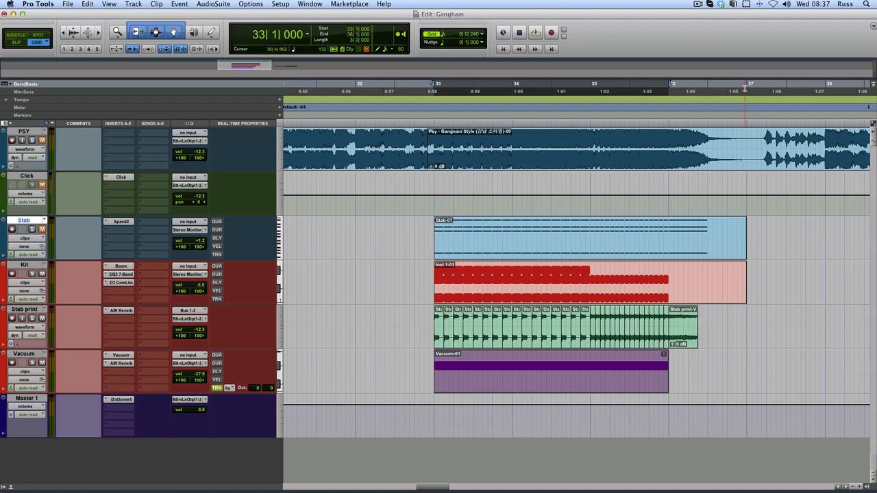
Extend the selection from bar 33 to bar 37 and play the complete build-up with all parts
{"action": "left_click", "coordinate": [745, 89], "text": "shift"}
{"action": "key", "text": "space"}
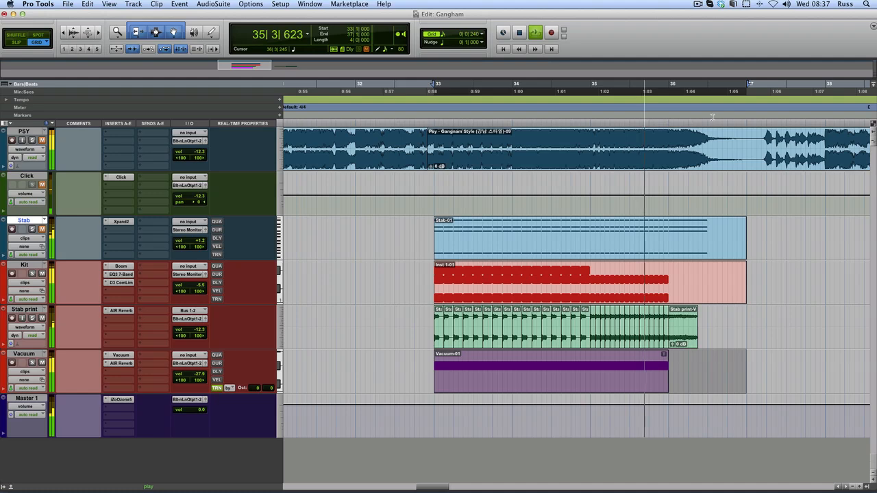
{"action": "key", "text": "space"}
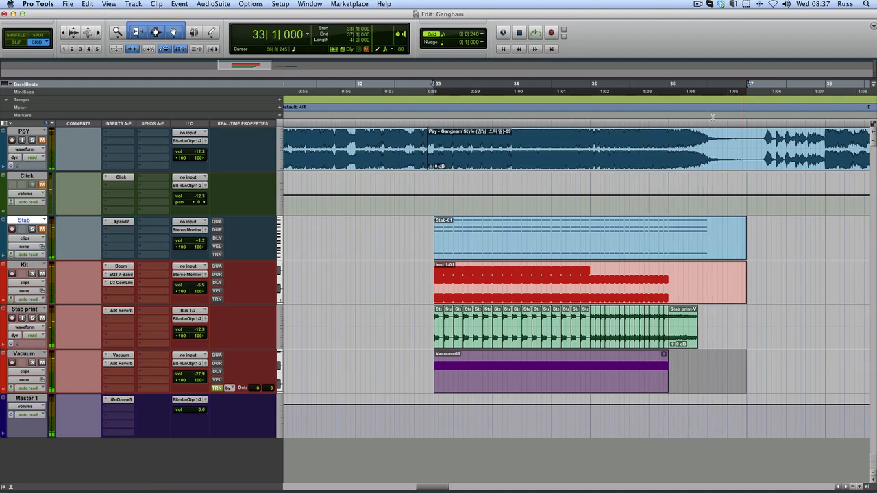